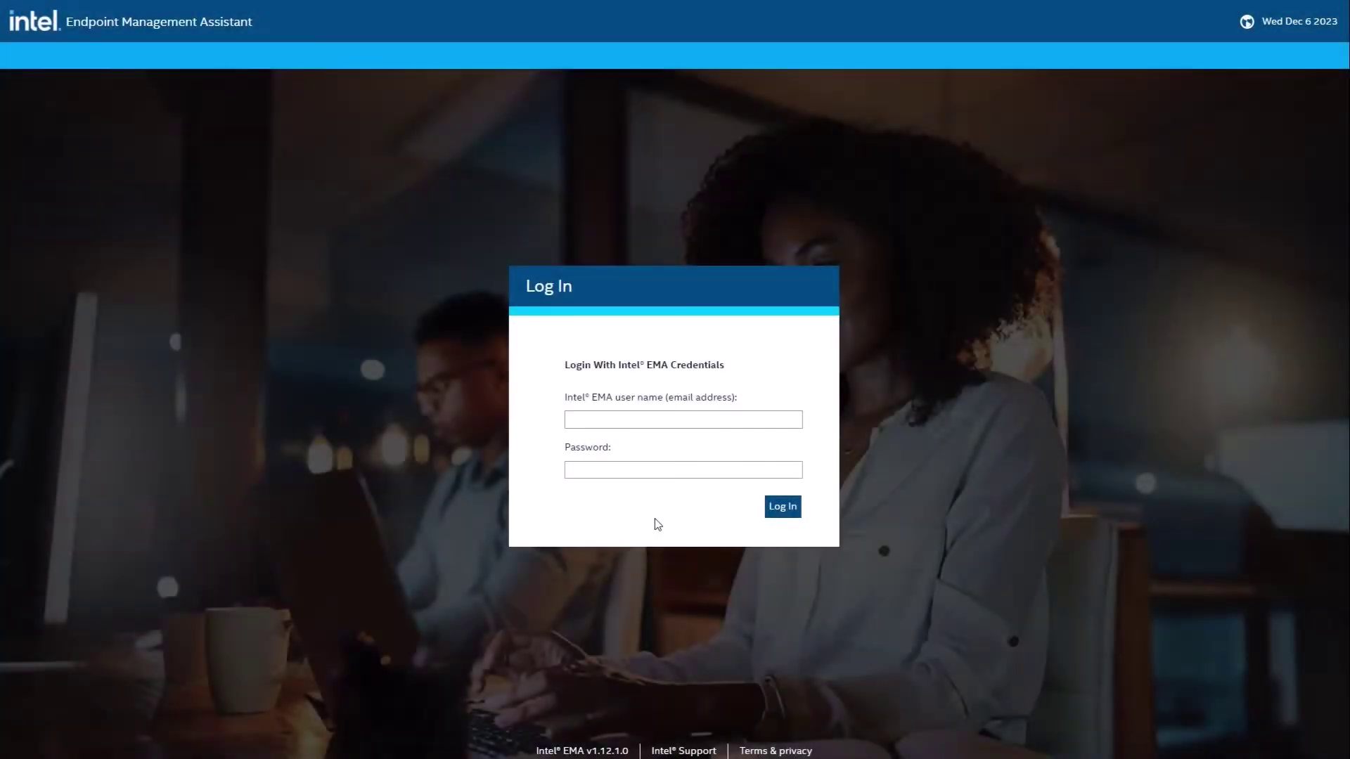
Step: Log in with the global administrator's user name and password, then start a new tenant
{"action": "left_click", "coordinate": [674, 427]}
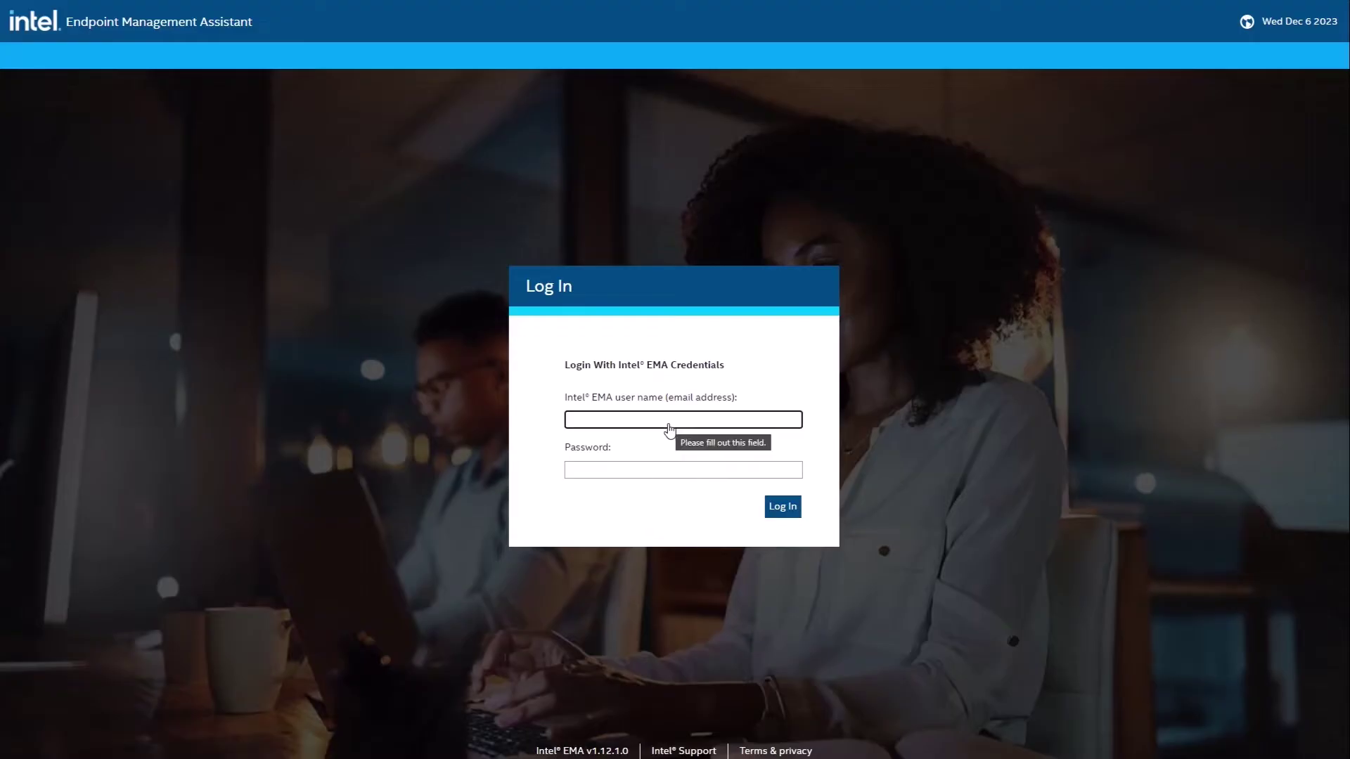
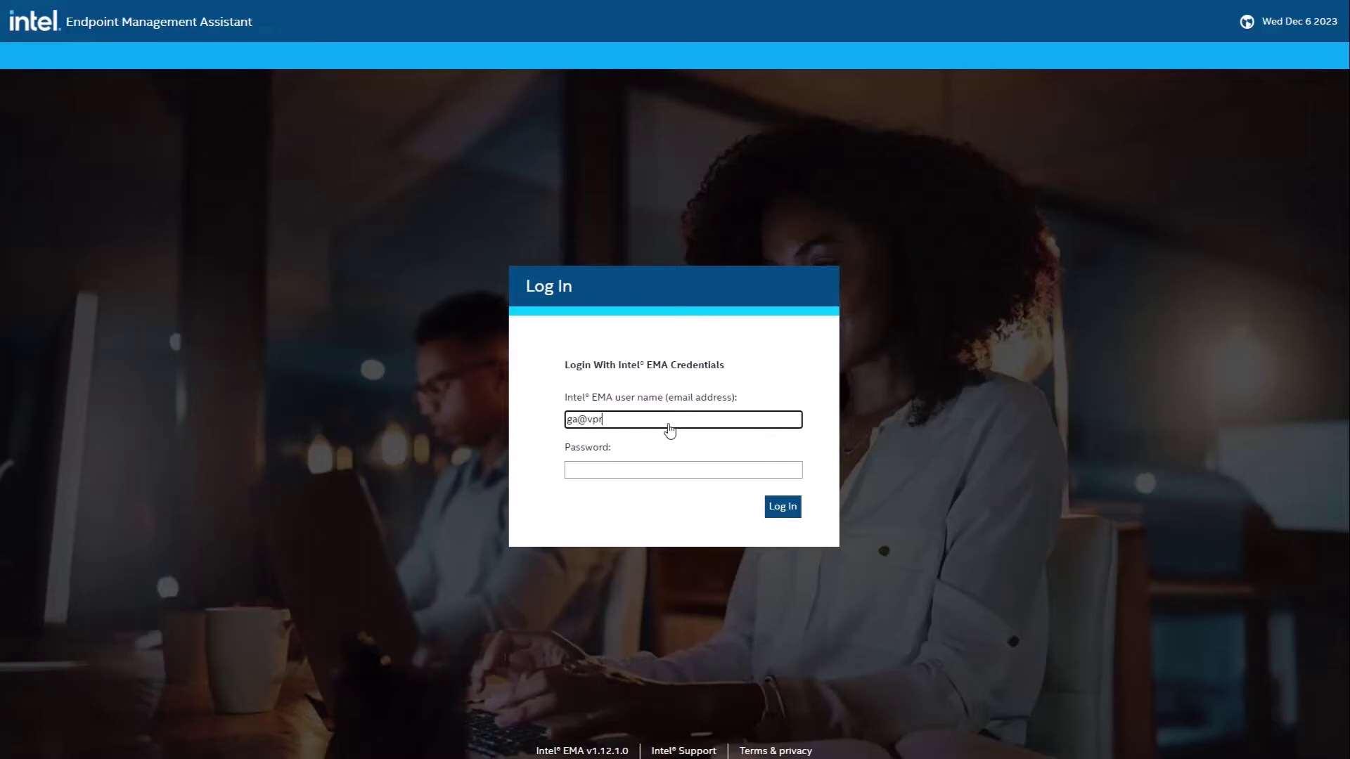
{"action": "key", "text": "Tab"}
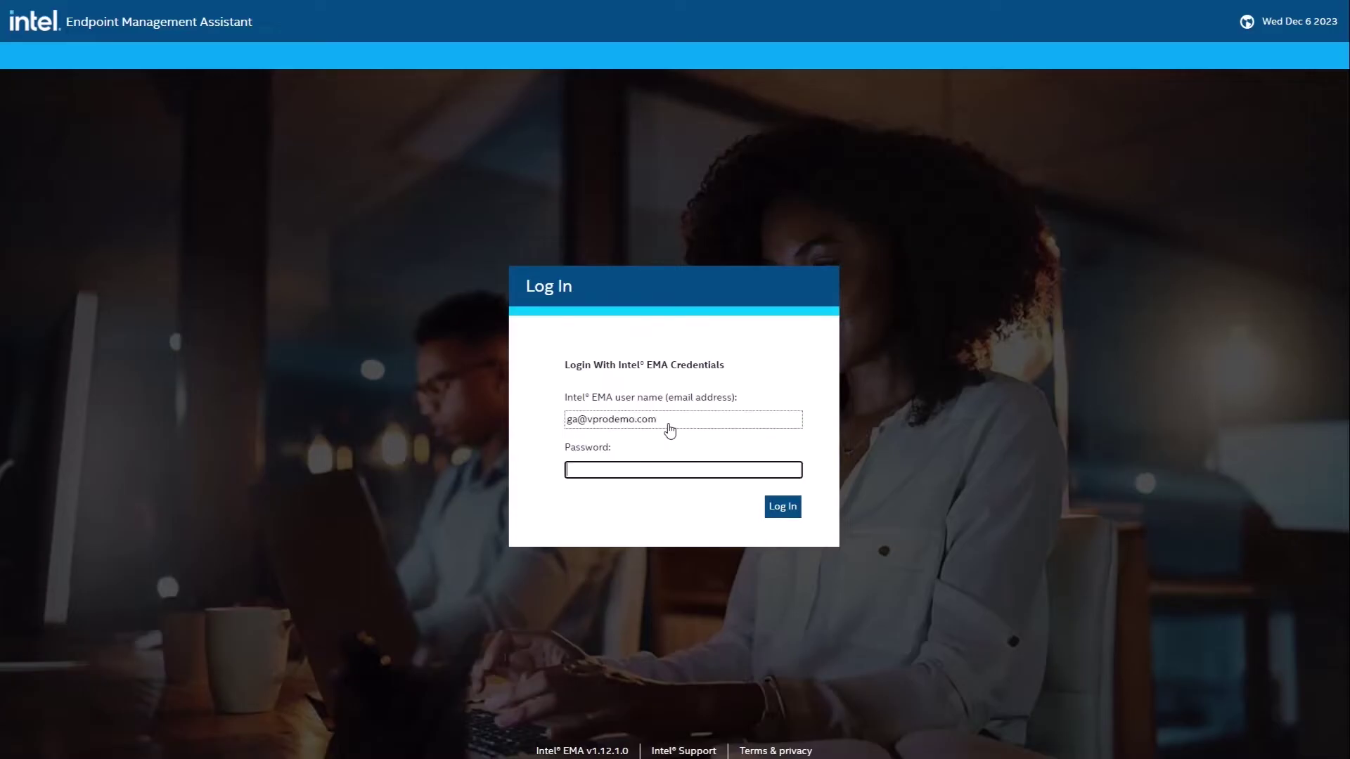
{"action": "type", "text": "•••••••••••••••"}
{"action": "left_click", "coordinate": [782, 509]}
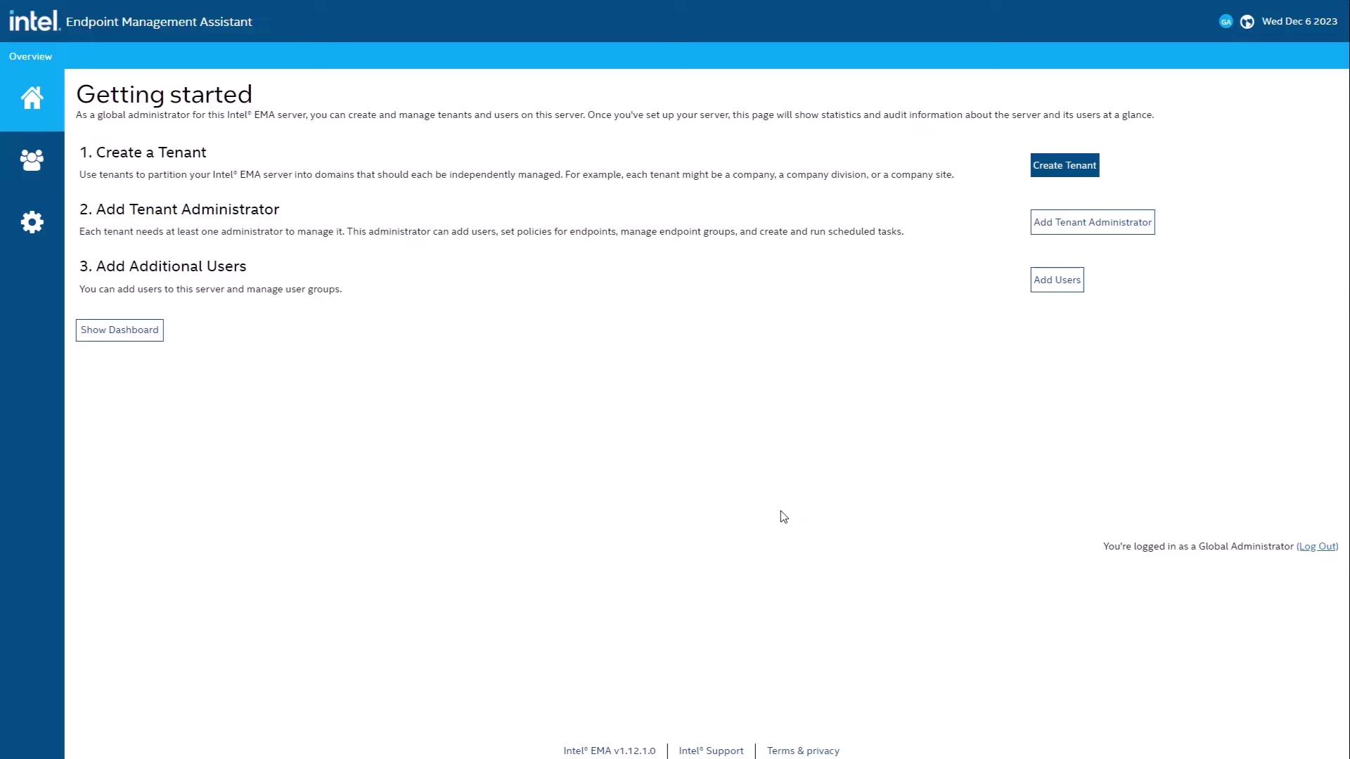
{"action": "left_click", "coordinate": [1048, 175]}
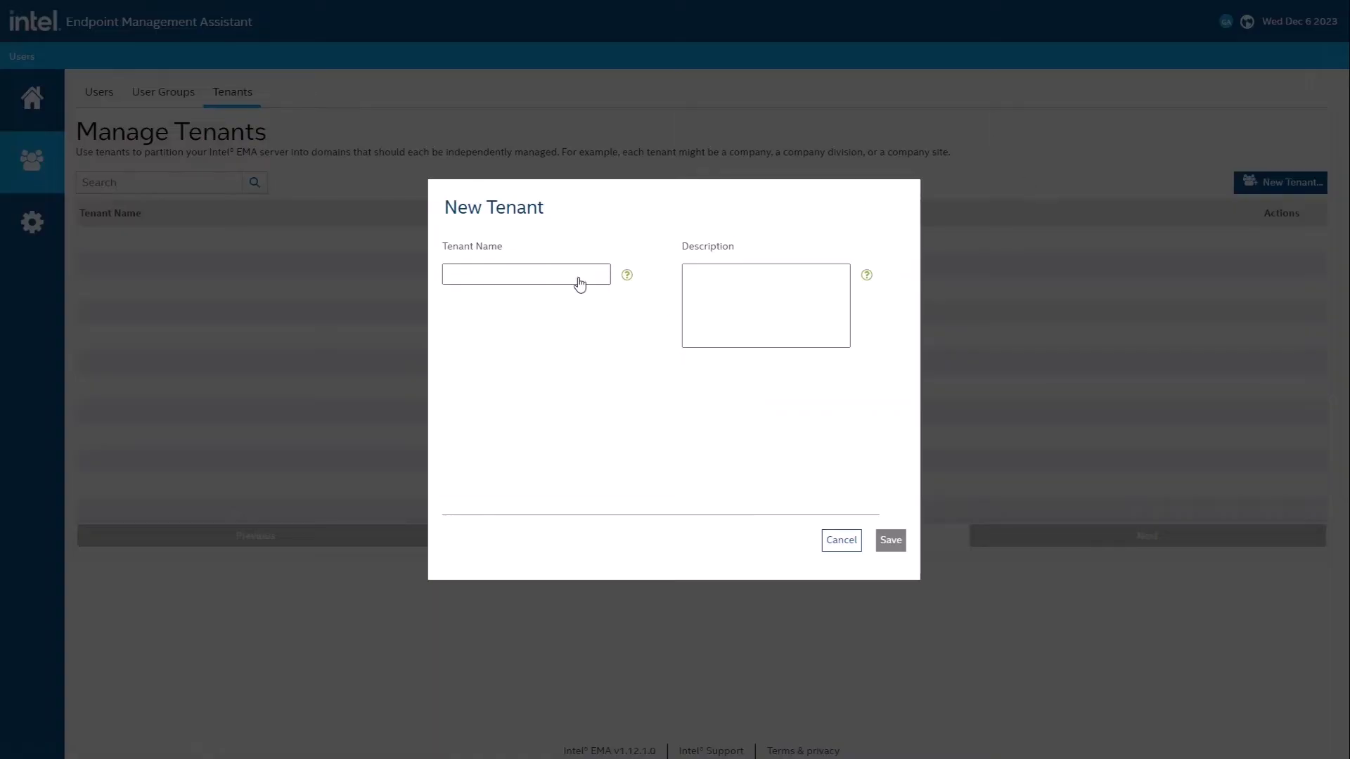
Step: Save a tenant named Demo with description Demo, then switch to the Users page
{"action": "left_click", "coordinate": [578, 282]}
{"action": "type", "text": "Demo"}
{"action": "key", "text": "Tab"}
{"action": "type", "text": "Dewmo"}
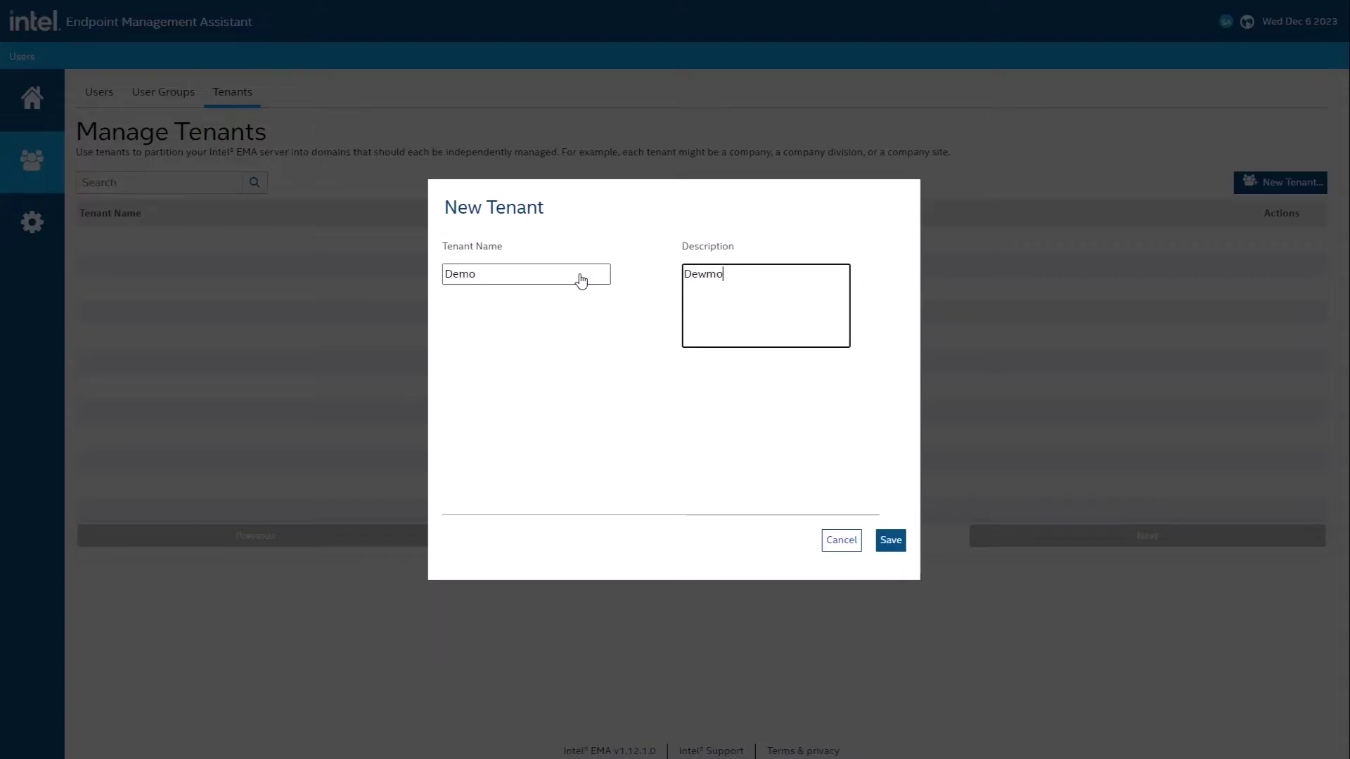
{"action": "key", "text": "BackSpace"}
{"action": "key", "text": "BackSpace"}
{"action": "key", "text": "BackSpace"}
{"action": "type", "text": "mo"}
{"action": "left_click", "coordinate": [888, 540]}
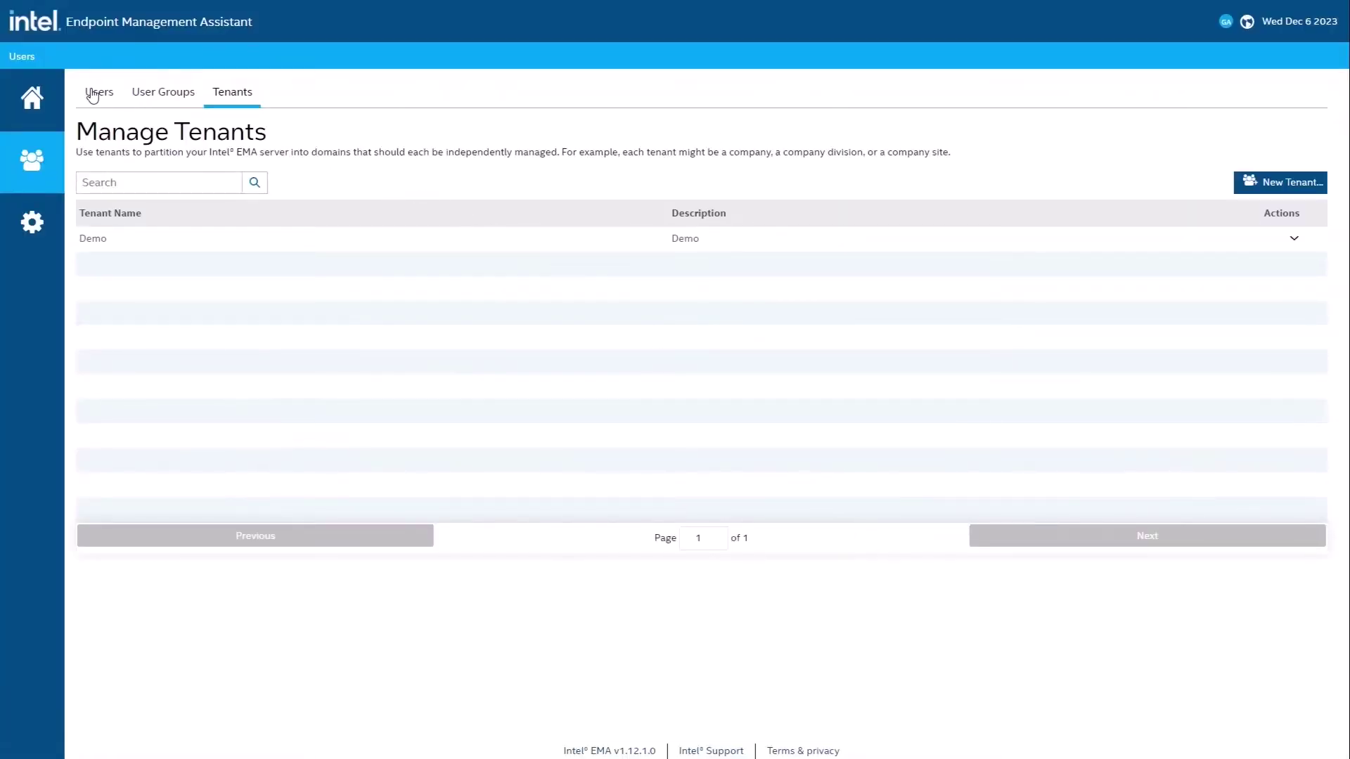
{"action": "left_click", "coordinate": [92, 96]}
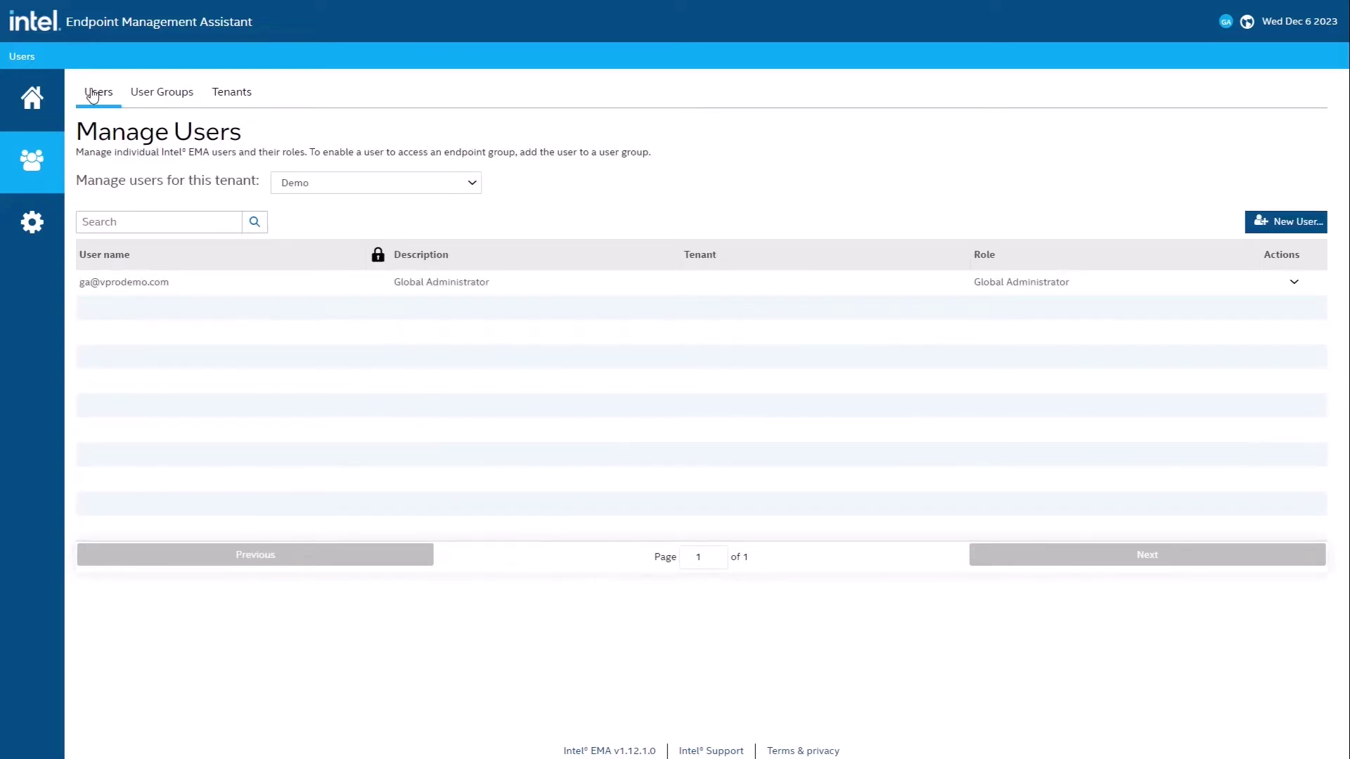
Step: With the Demo tenant selected, start a new user with its user name and description Demo
{"action": "left_click", "coordinate": [337, 185]}
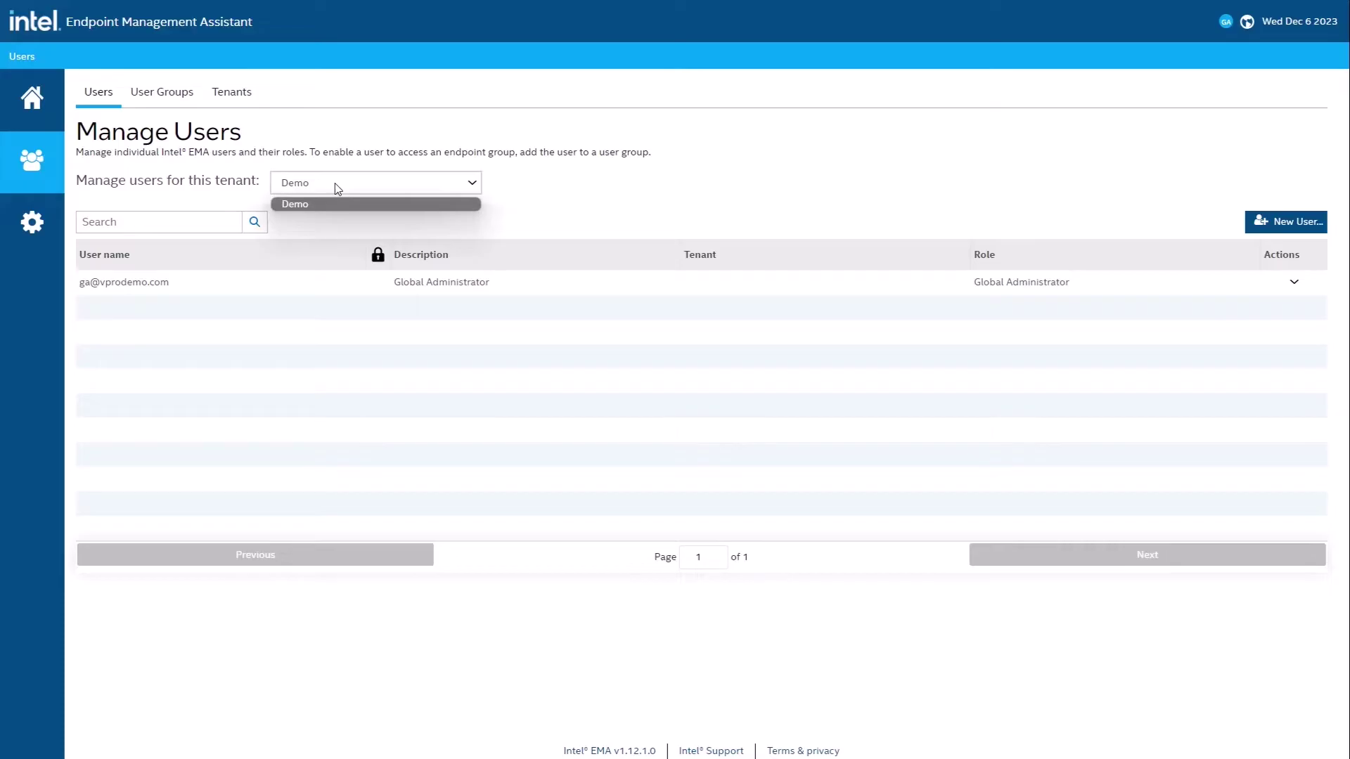
{"action": "left_click", "coordinate": [336, 187]}
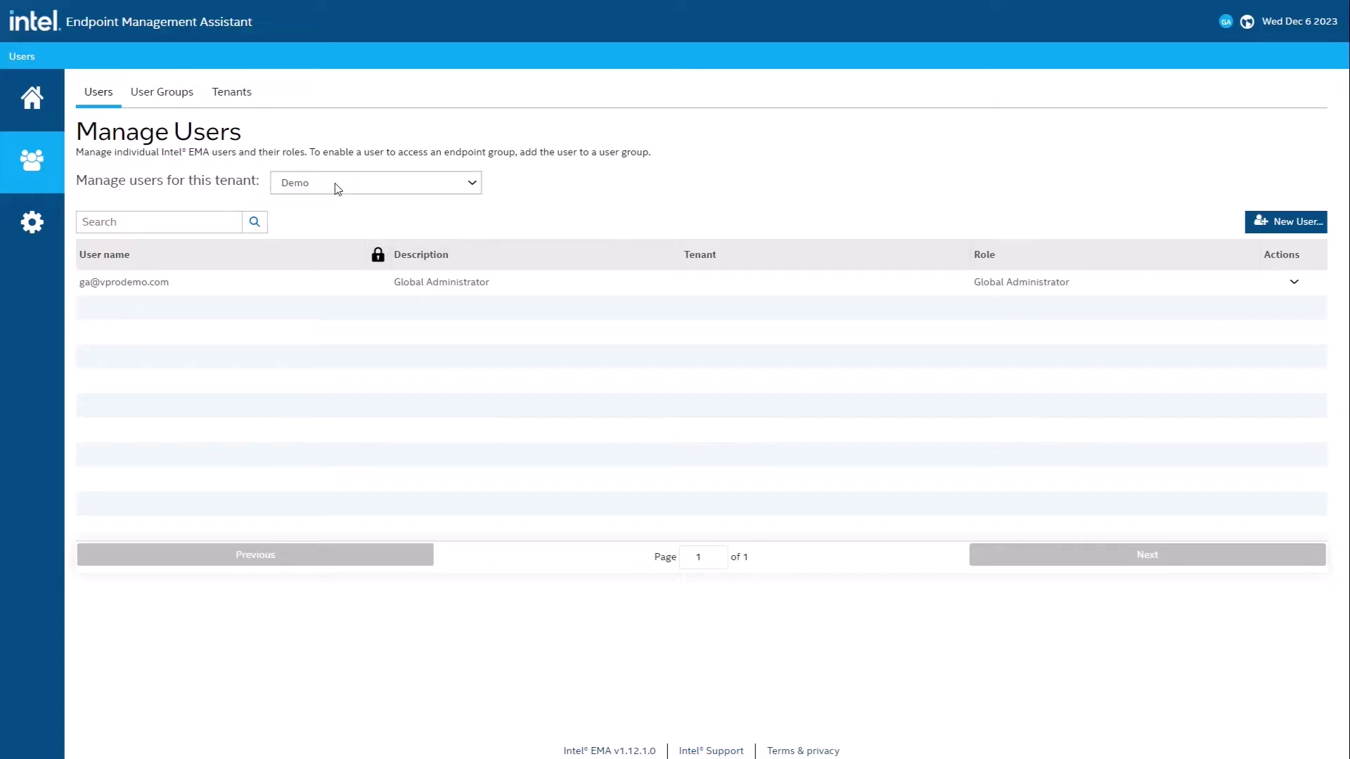
{"action": "left_click", "coordinate": [1295, 221]}
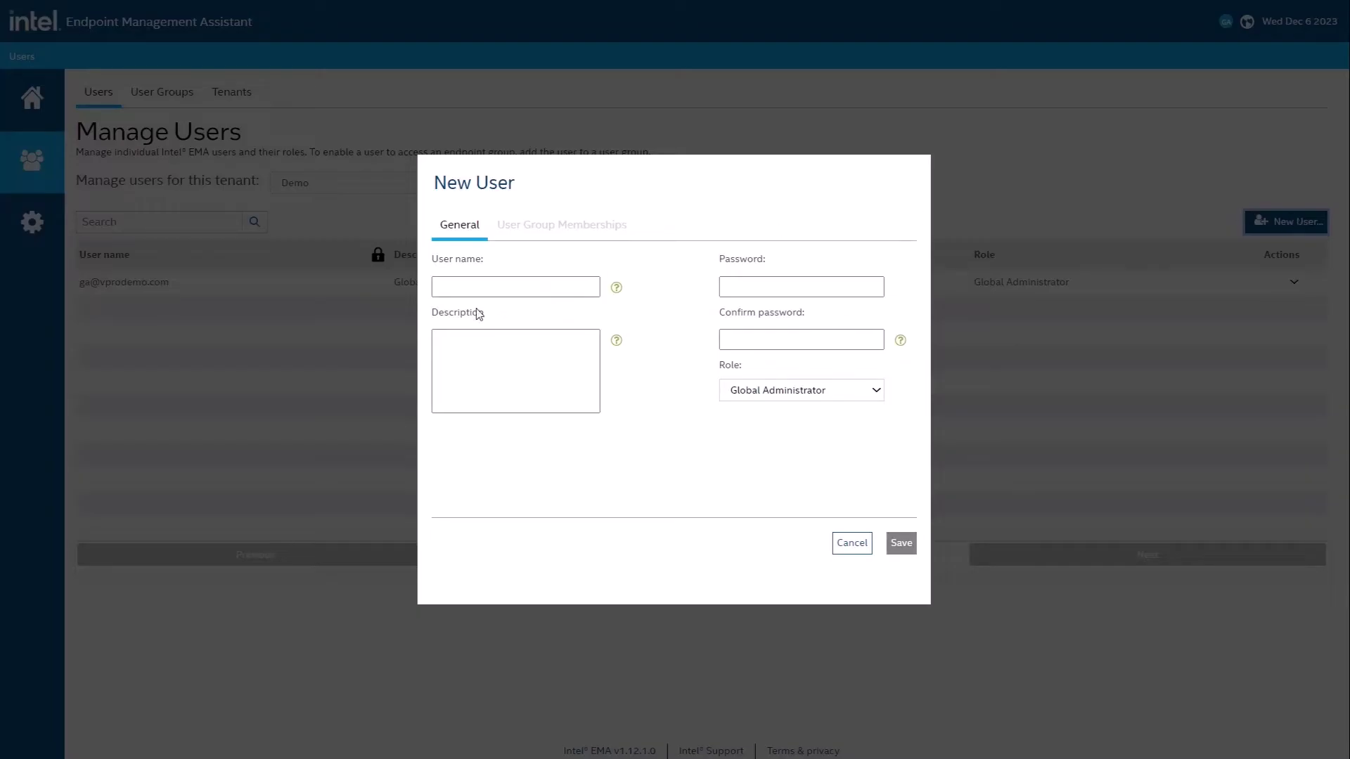
{"action": "left_click", "coordinate": [496, 296]}
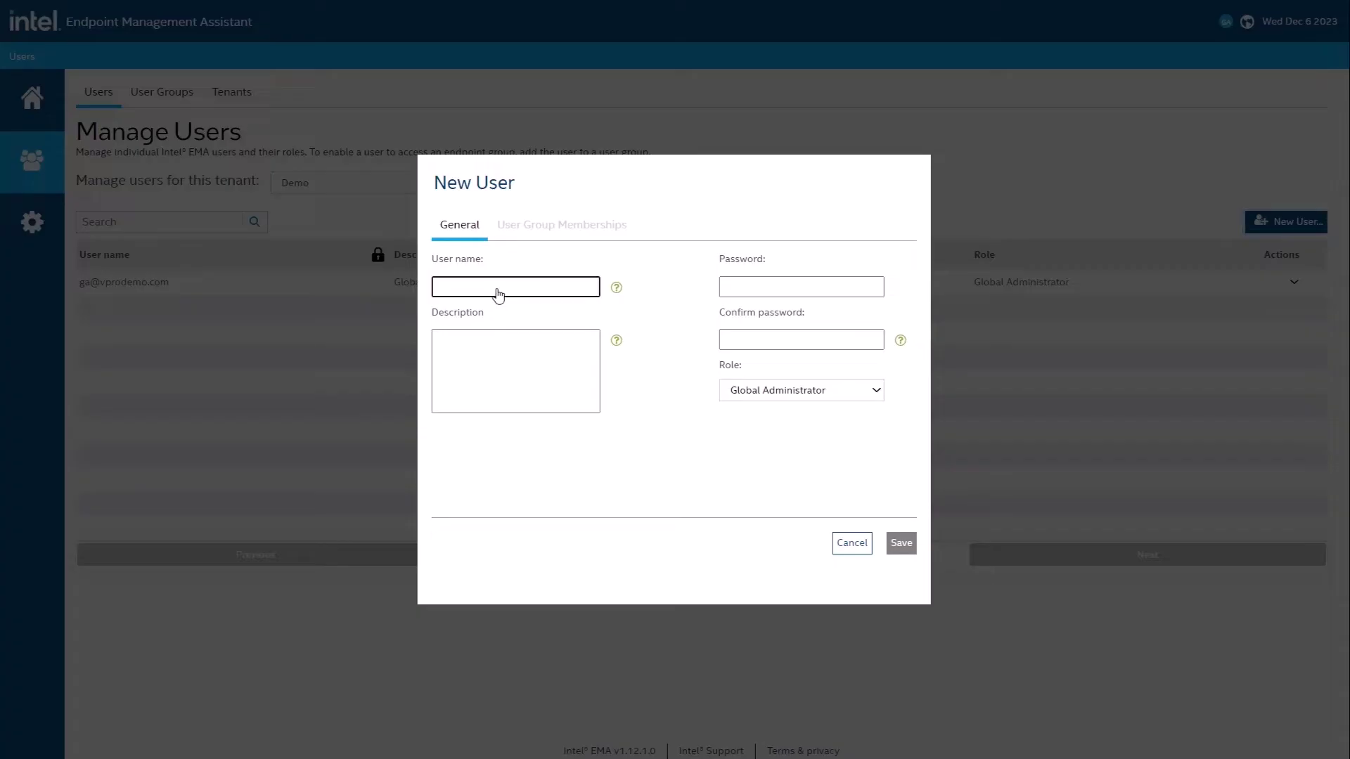
{"action": "key", "text": "Tab"}
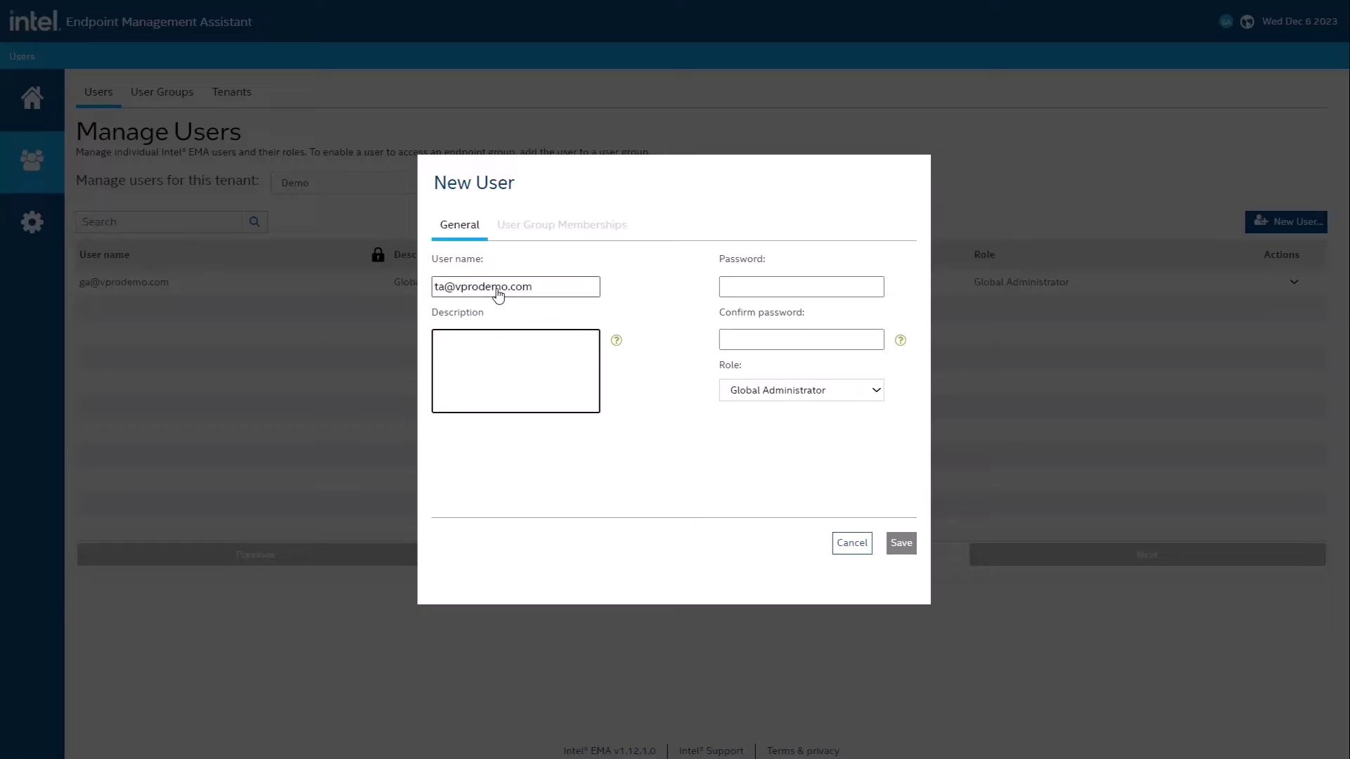
{"action": "type", "text": "Demo"}
Step: Enter and confirm the new user's password, assign the Tenant Administrator role, and save
{"action": "key", "text": "Tab"}
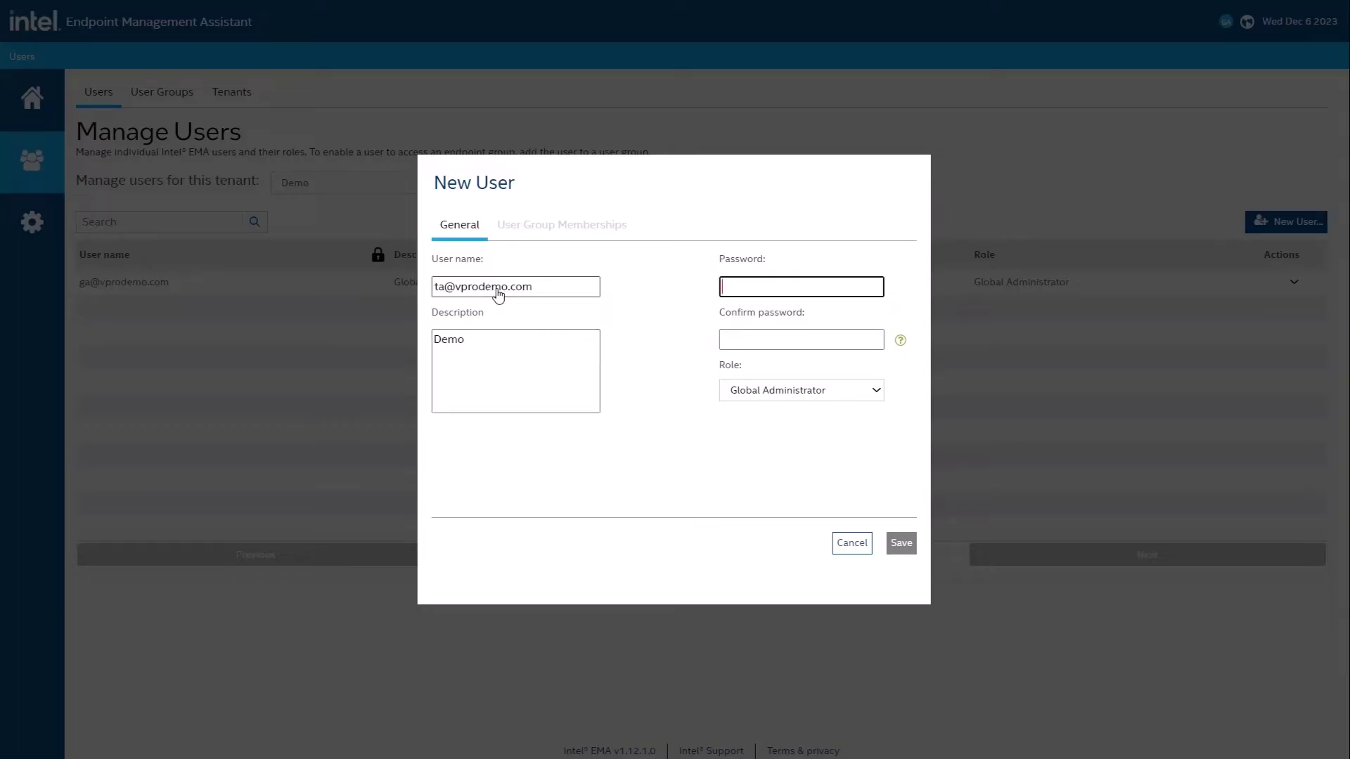
{"action": "type", "text": "P@ssw0rd"}
{"action": "key", "text": "Tab"}
{"action": "type", "text": "P@ssw0rd"}
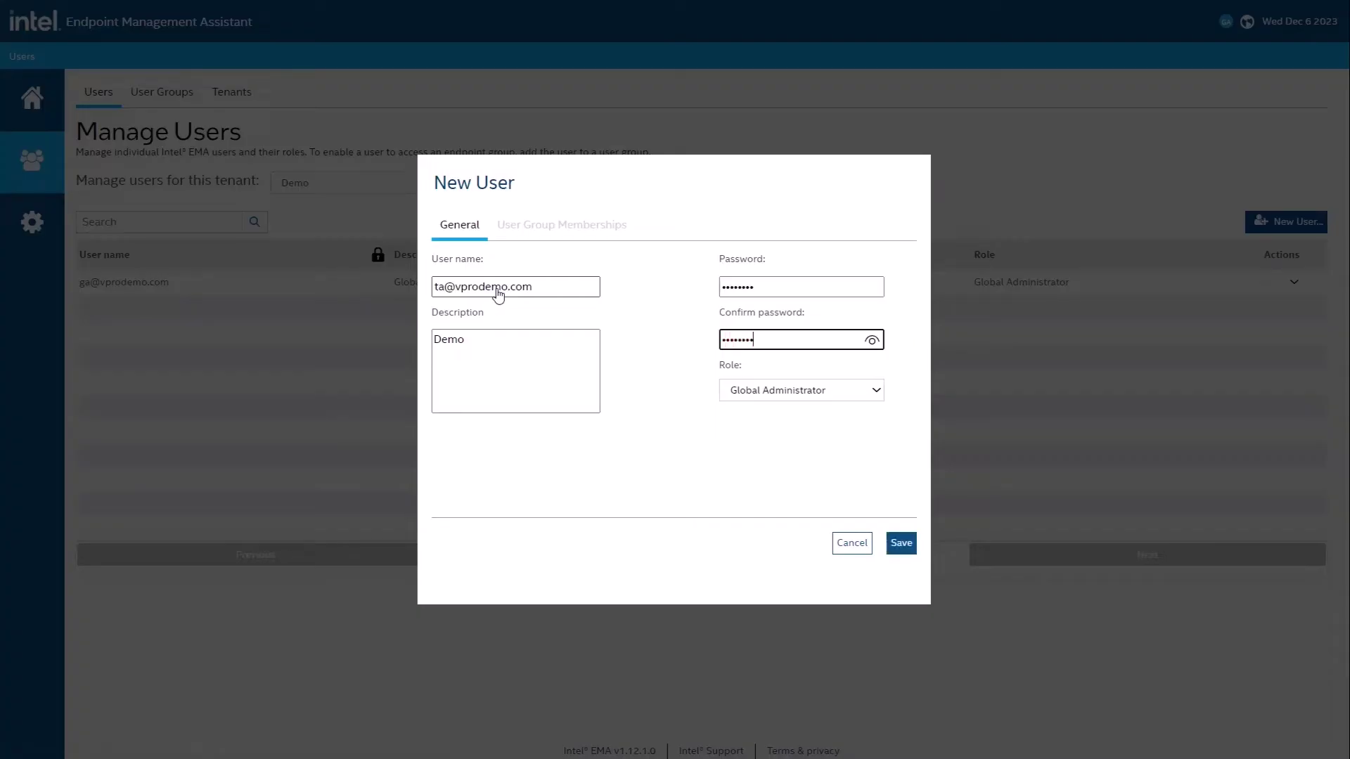
{"action": "left_click", "coordinate": [743, 393]}
{"action": "left_click", "coordinate": [786, 426]}
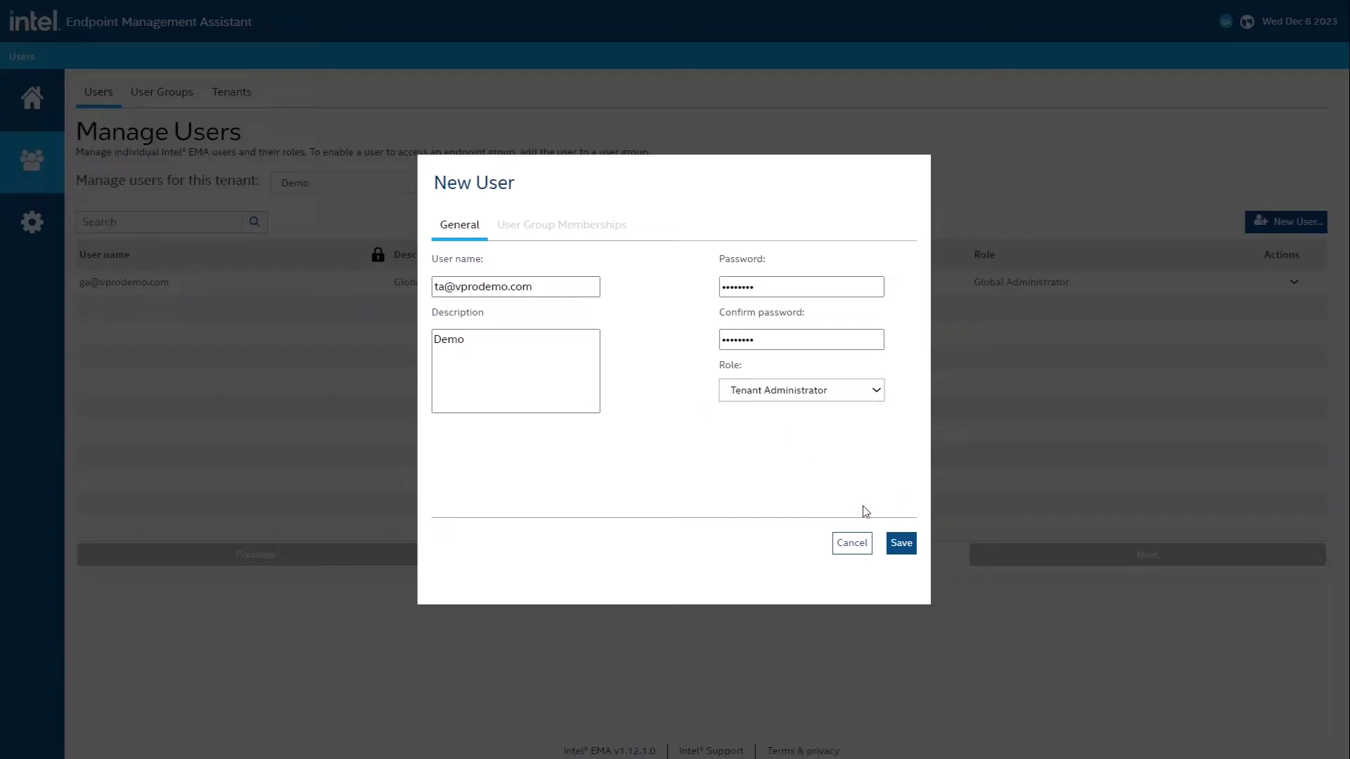
{"action": "left_click", "coordinate": [894, 545]}
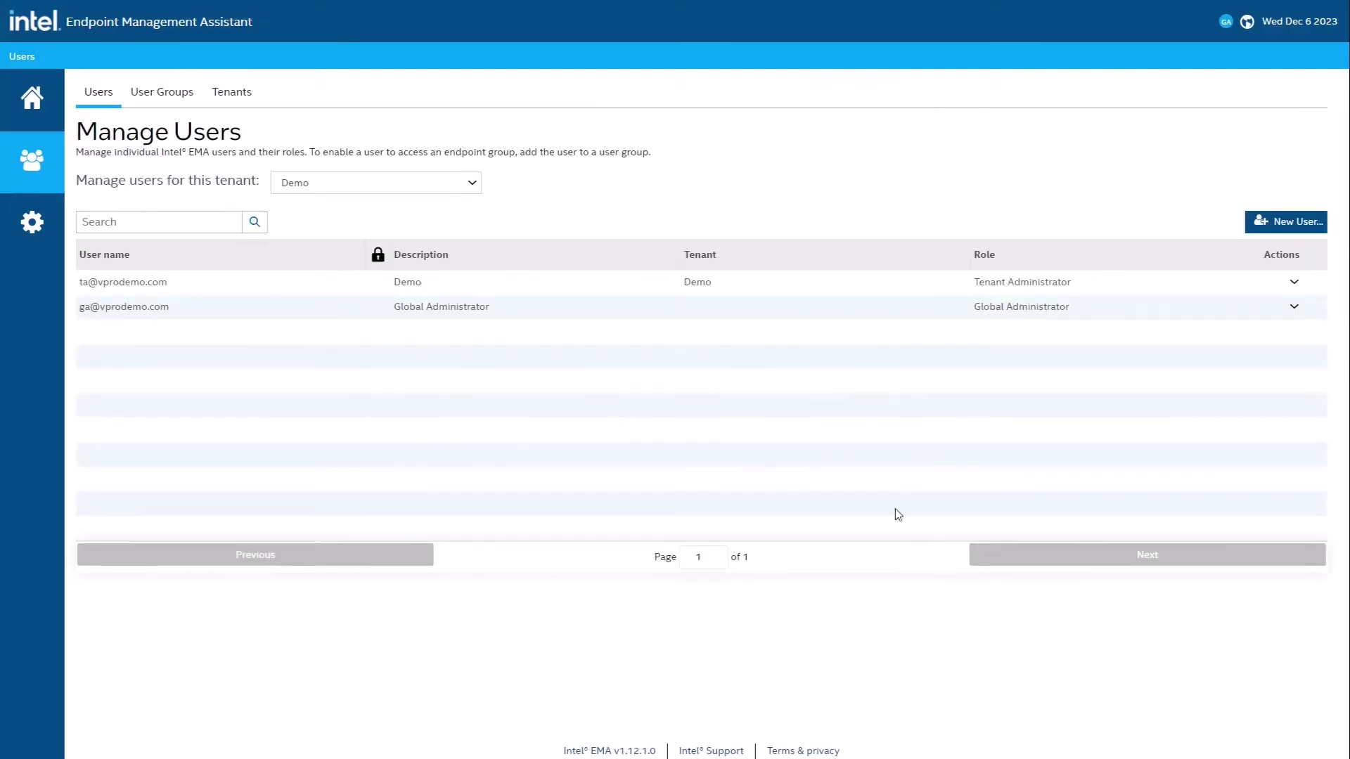
Step: Log out, sign back in as the Demo tenant administrator, and go to Intel AMT profiles
{"action": "left_click", "coordinate": [1224, 24]}
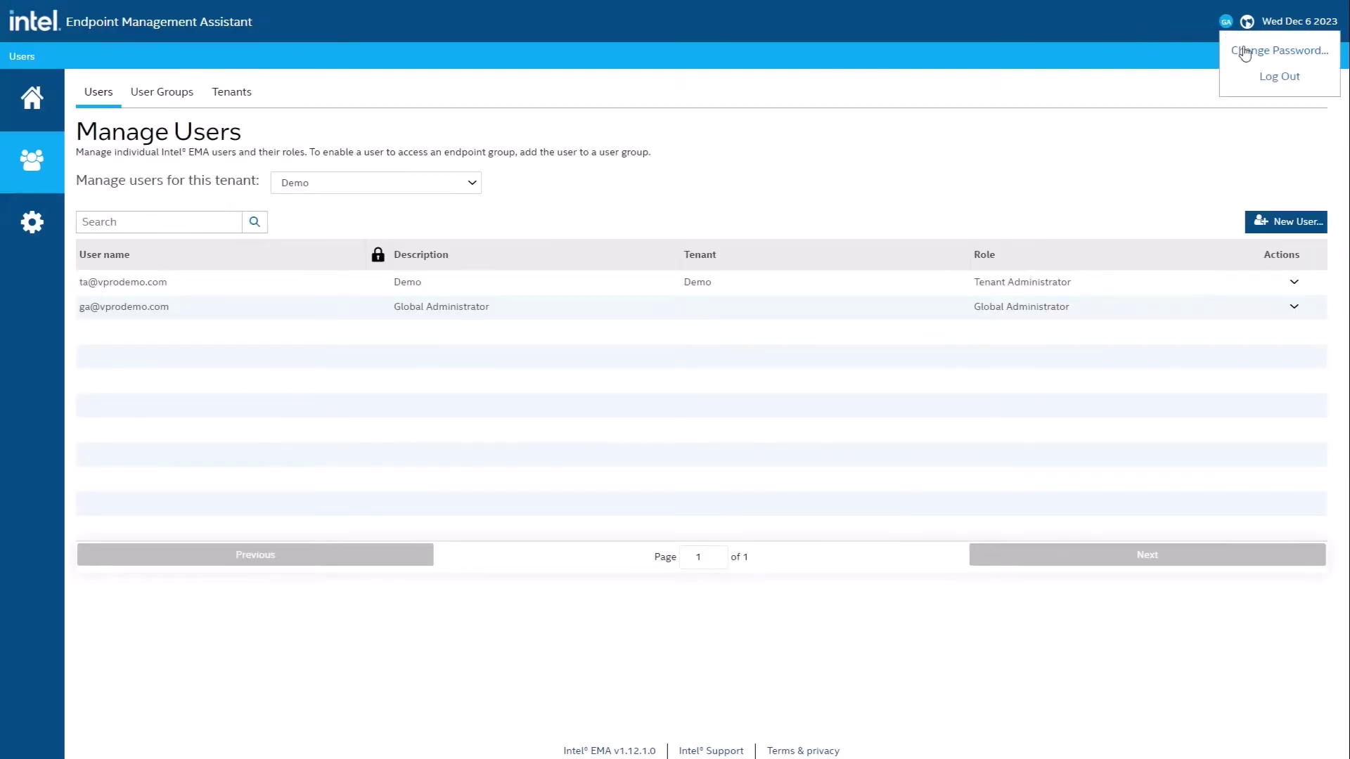
{"action": "left_click", "coordinate": [1273, 77]}
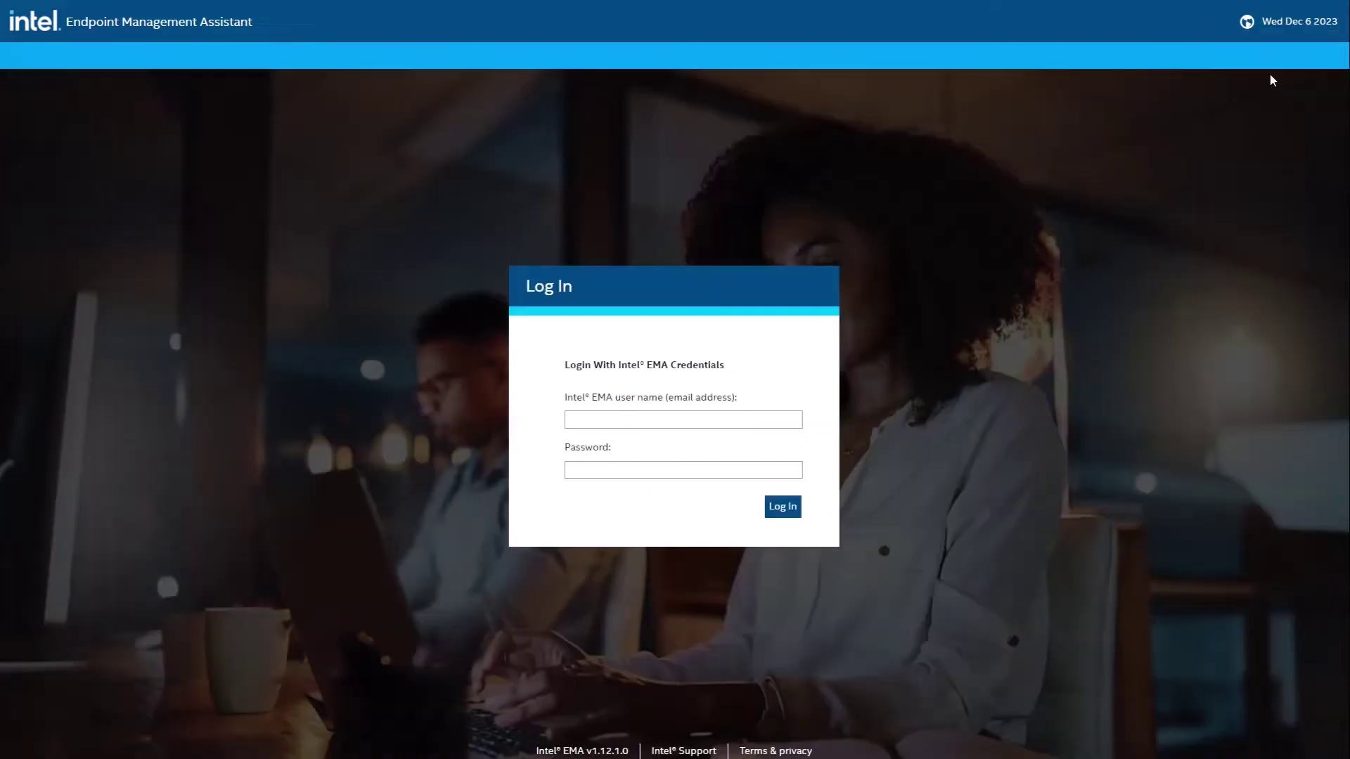
{"action": "left_click", "coordinate": [754, 421]}
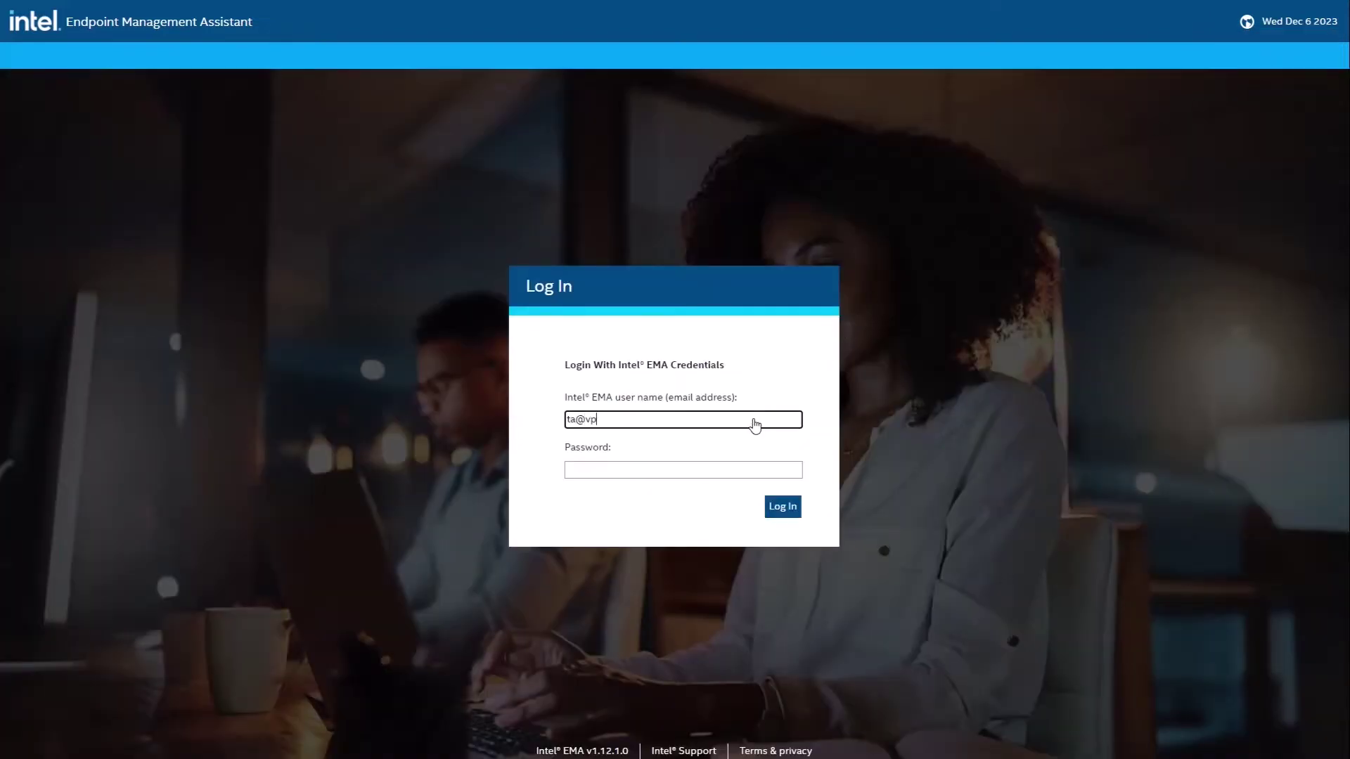
{"action": "key", "text": "Tab"}
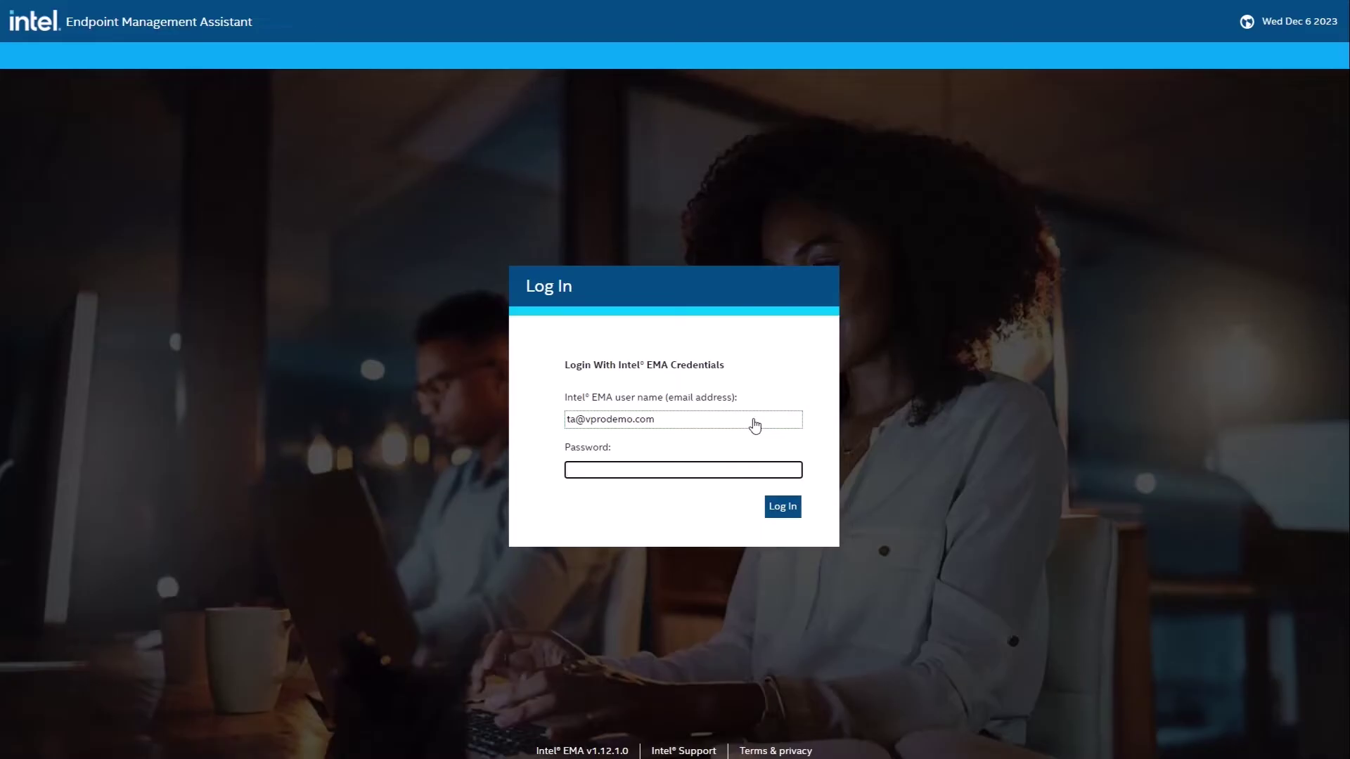
{"action": "type", "text": "********"}
{"action": "key", "text": "Return"}
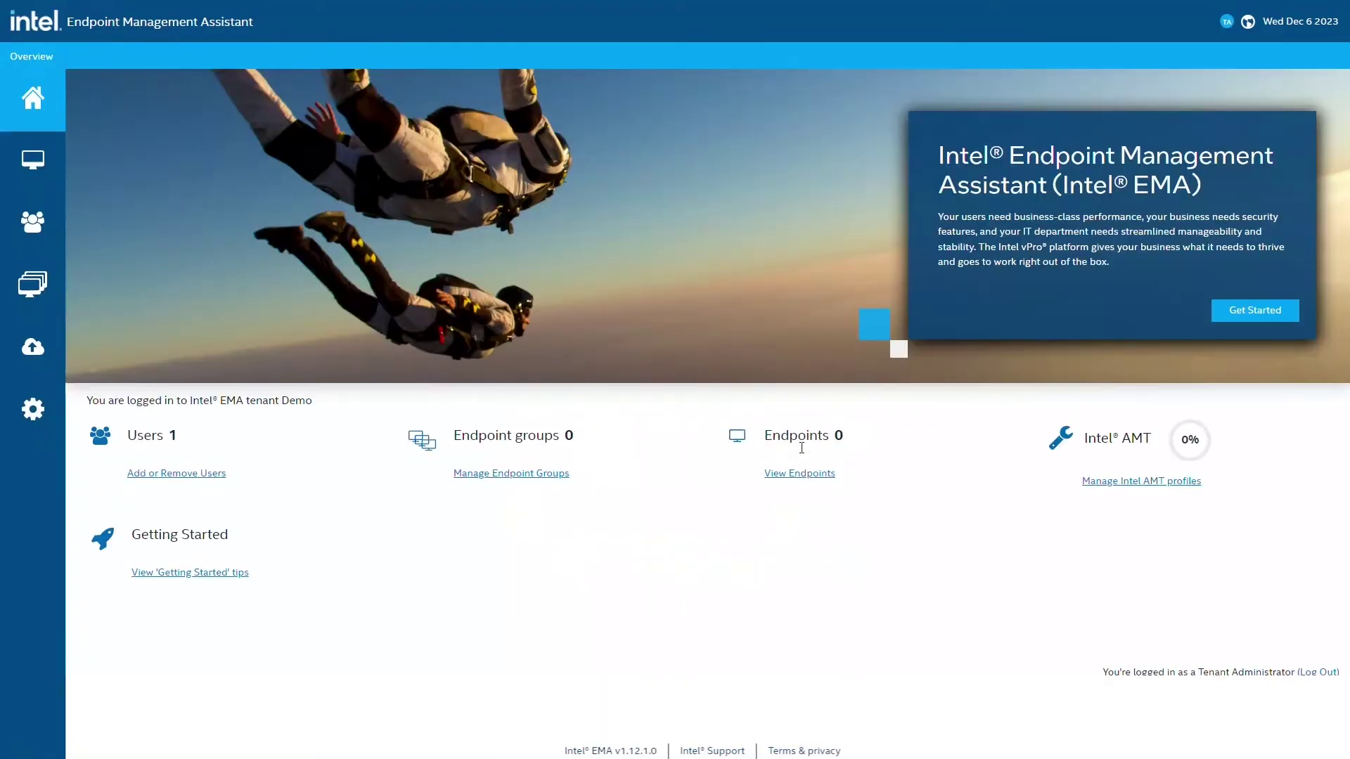
{"action": "left_click", "coordinate": [1118, 482]}
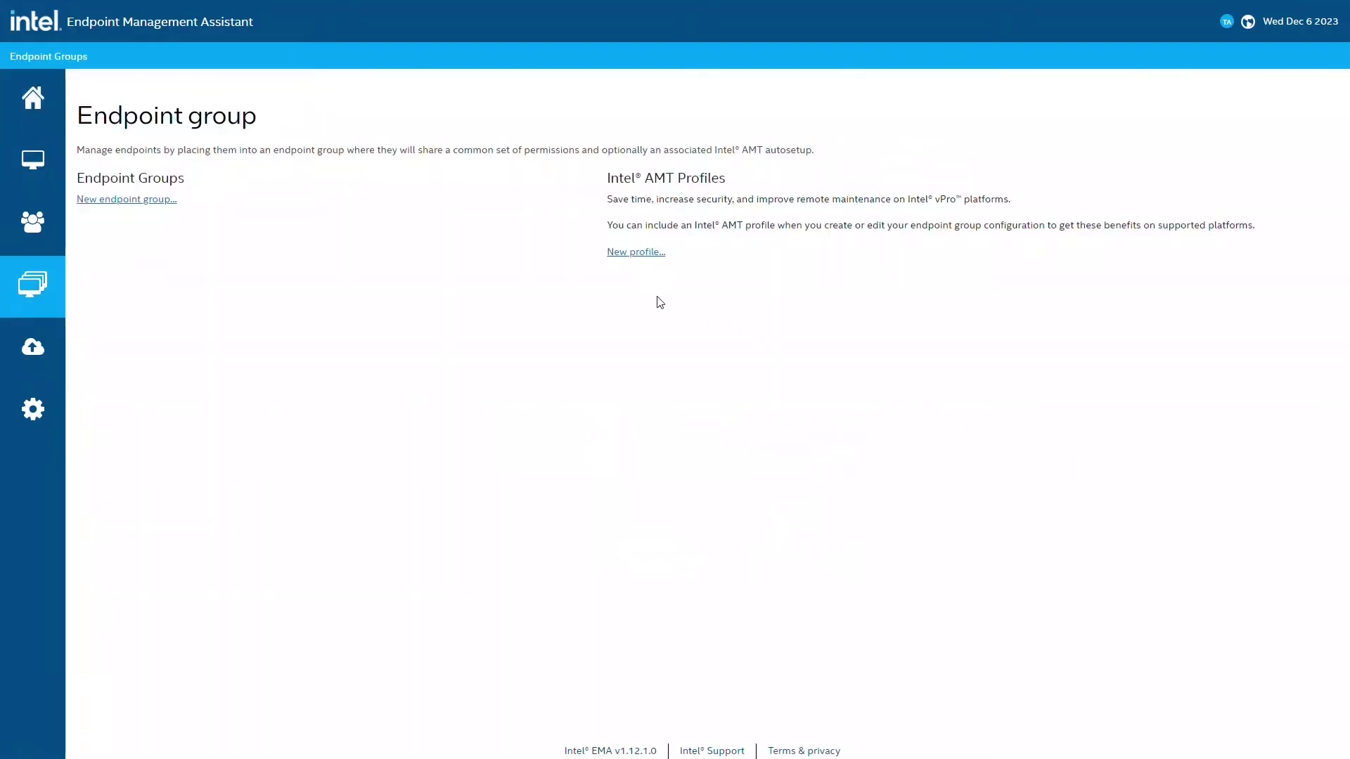
Step: Start a new Intel AMT profile named Demo with description Demo
{"action": "left_click", "coordinate": [637, 253]}
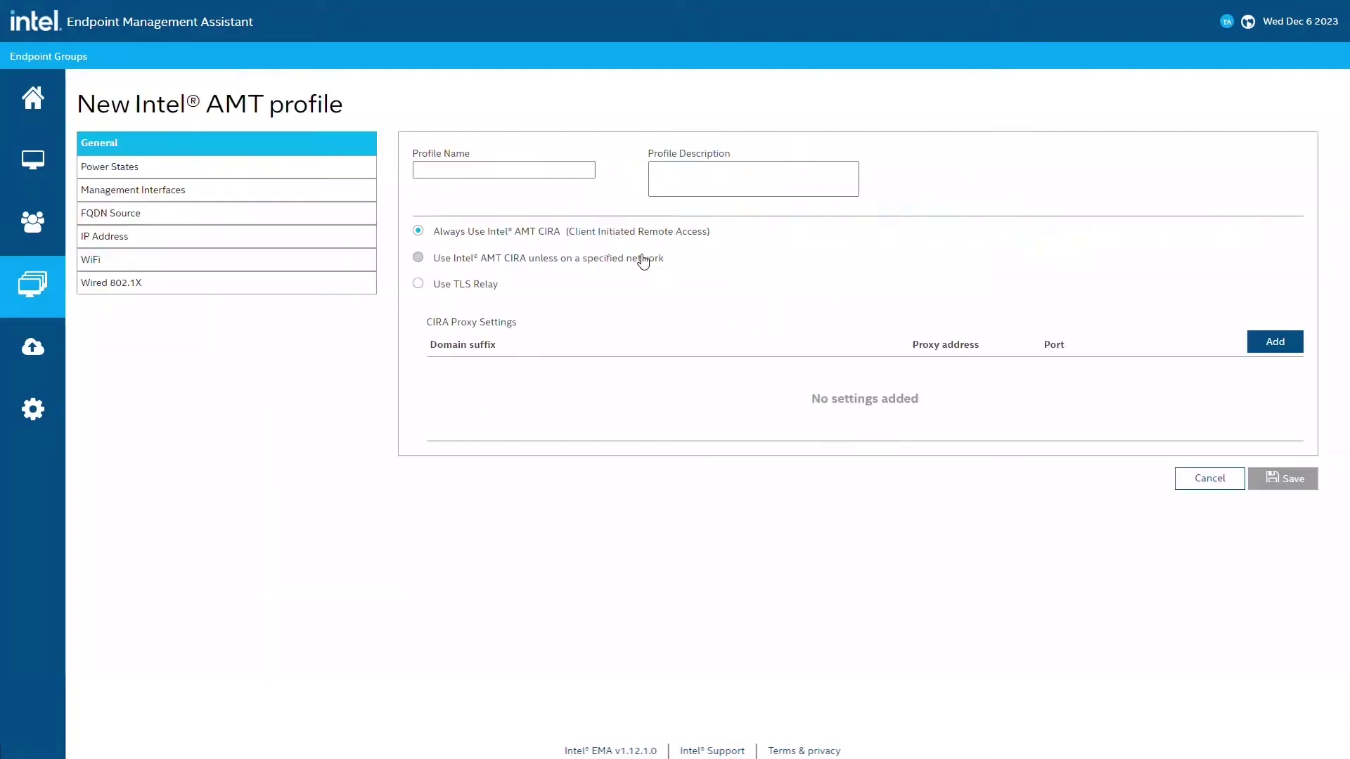
{"action": "left_click", "coordinate": [554, 180]}
{"action": "type", "text": "Demo"}
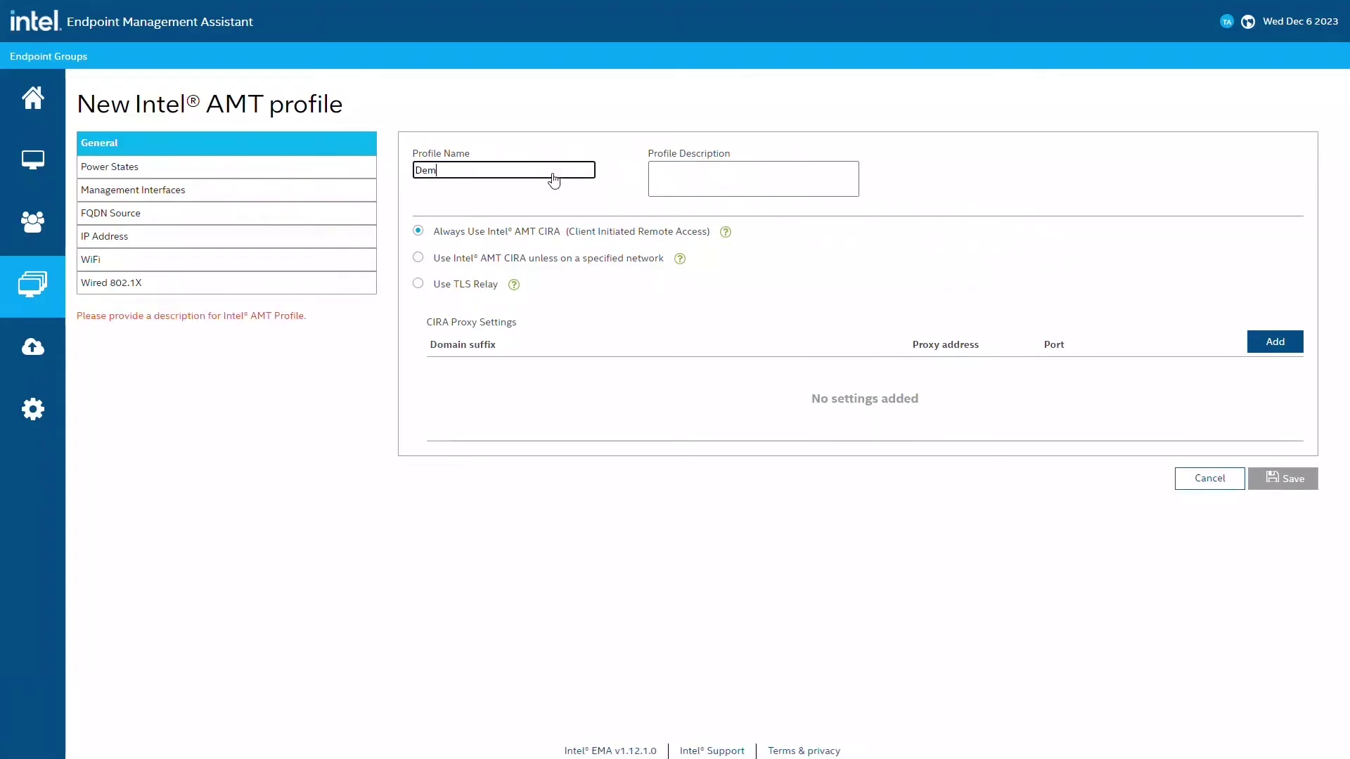
{"action": "key", "text": "Tab"}
{"action": "type", "text": "Demo"}
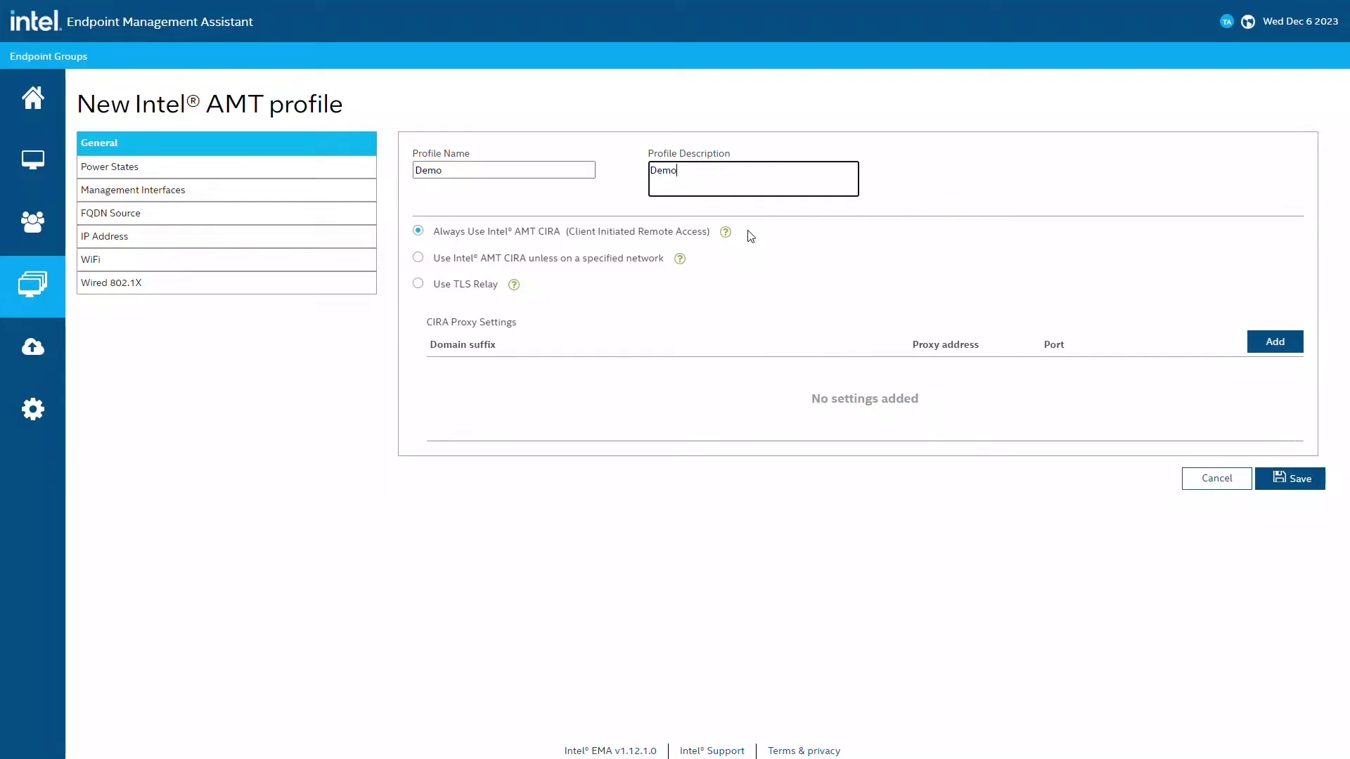
Step: Enable KVM (consent: KVM + Advanced Boot Options), Web UI, SOL, IDE/USB, One Click Recovery and Remote Platform Erase
{"action": "left_click", "coordinate": [277, 202]}
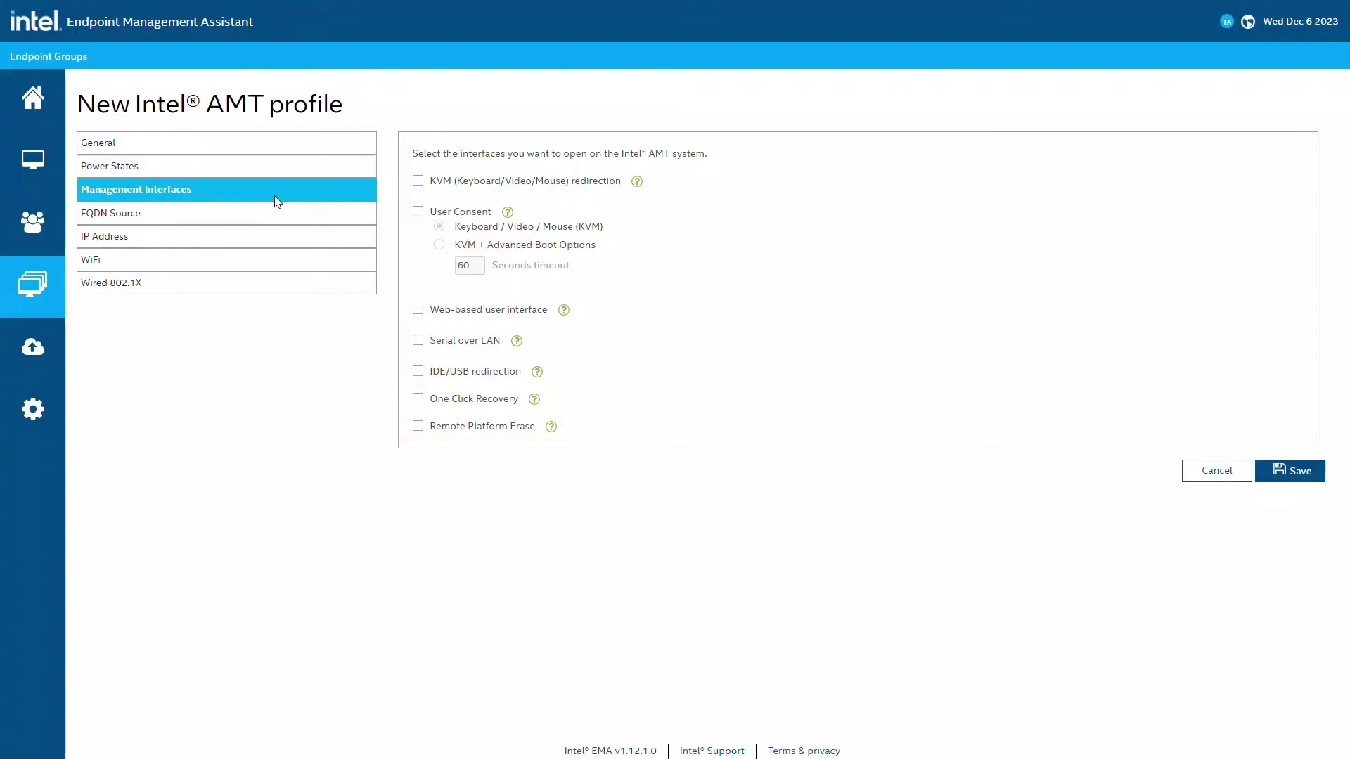
{"action": "left_click", "coordinate": [417, 181]}
{"action": "left_click", "coordinate": [418, 211]}
{"action": "left_click", "coordinate": [439, 246]}
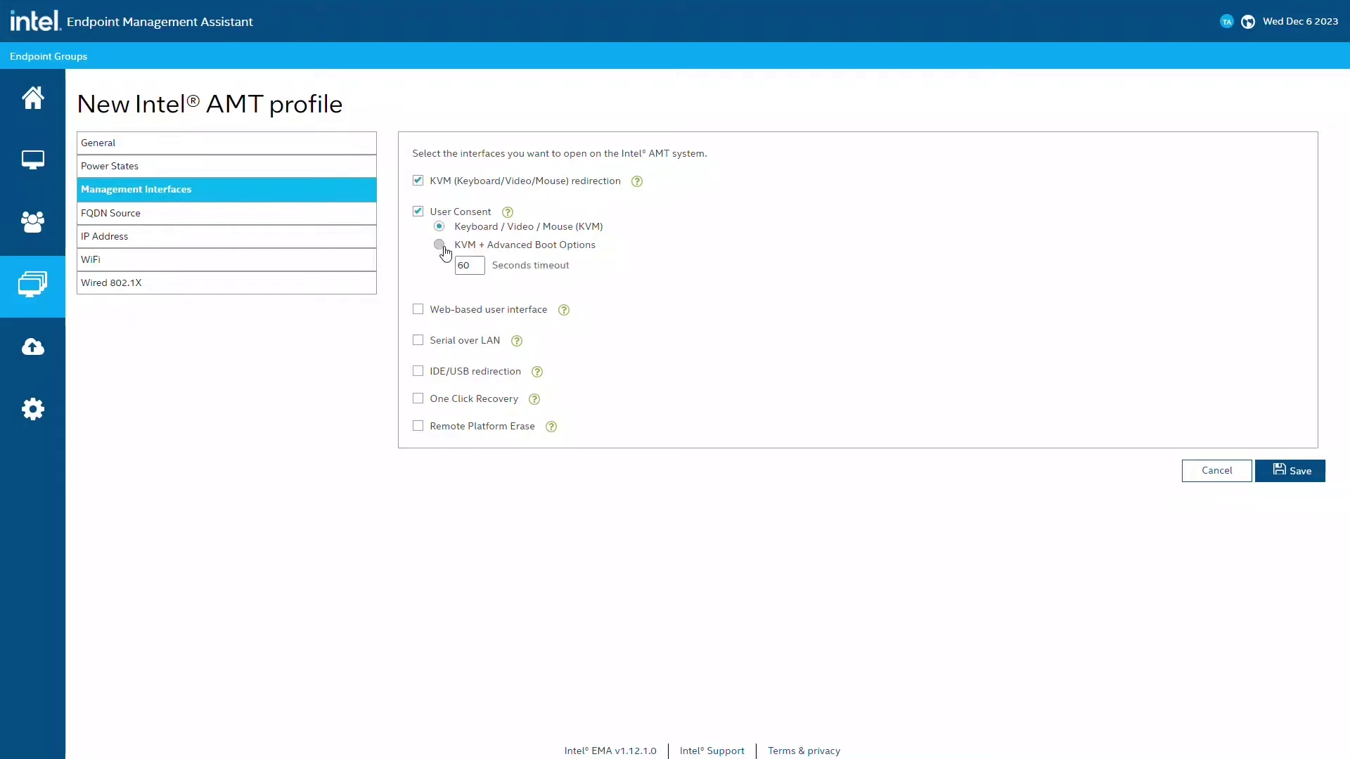
{"action": "left_click", "coordinate": [418, 310]}
{"action": "left_click", "coordinate": [419, 341]}
{"action": "left_click", "coordinate": [419, 372]}
{"action": "left_click", "coordinate": [419, 399]}
{"action": "left_click", "coordinate": [418, 426]}
Step: Leave WiFi profile sharing with UEFI BIOS off and save the Demo profile
{"action": "left_click", "coordinate": [330, 261]}
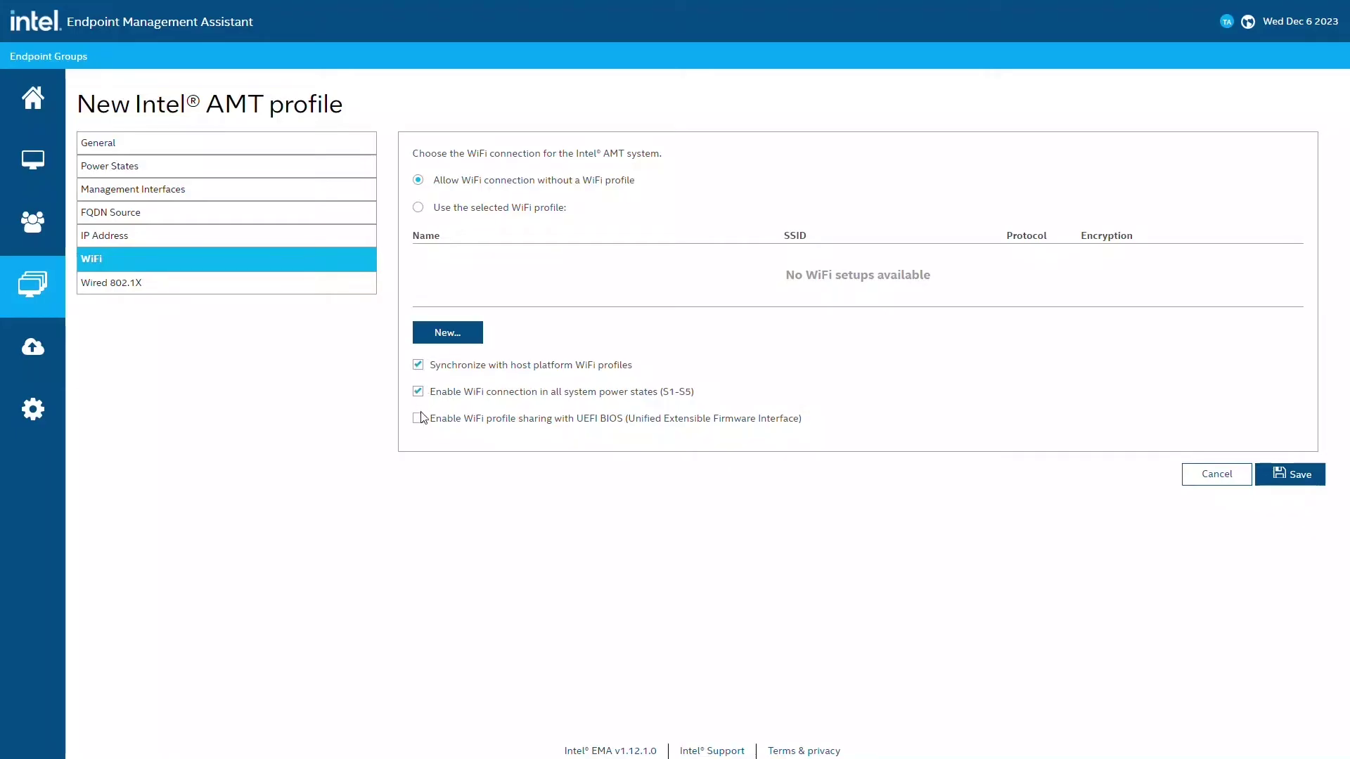
{"action": "left_click", "coordinate": [419, 421]}
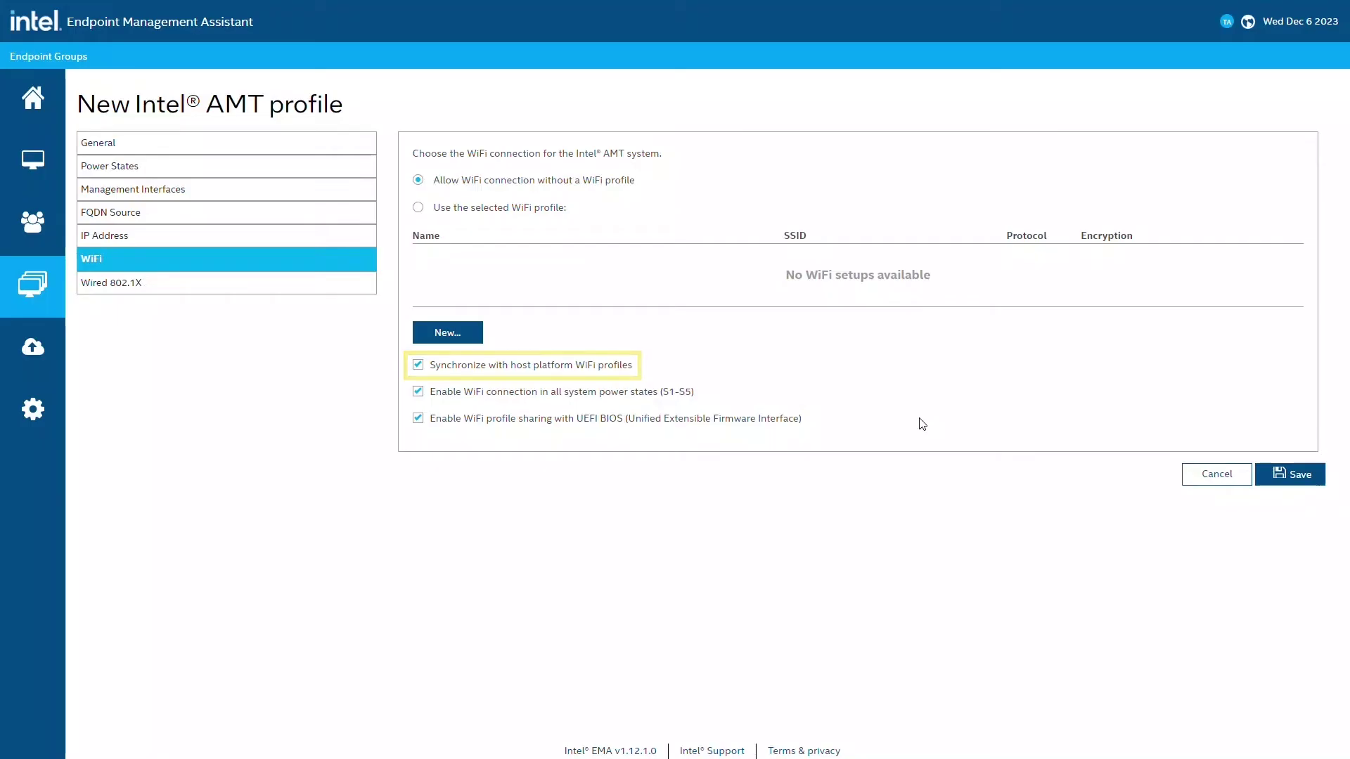
{"action": "left_click", "coordinate": [928, 422]}
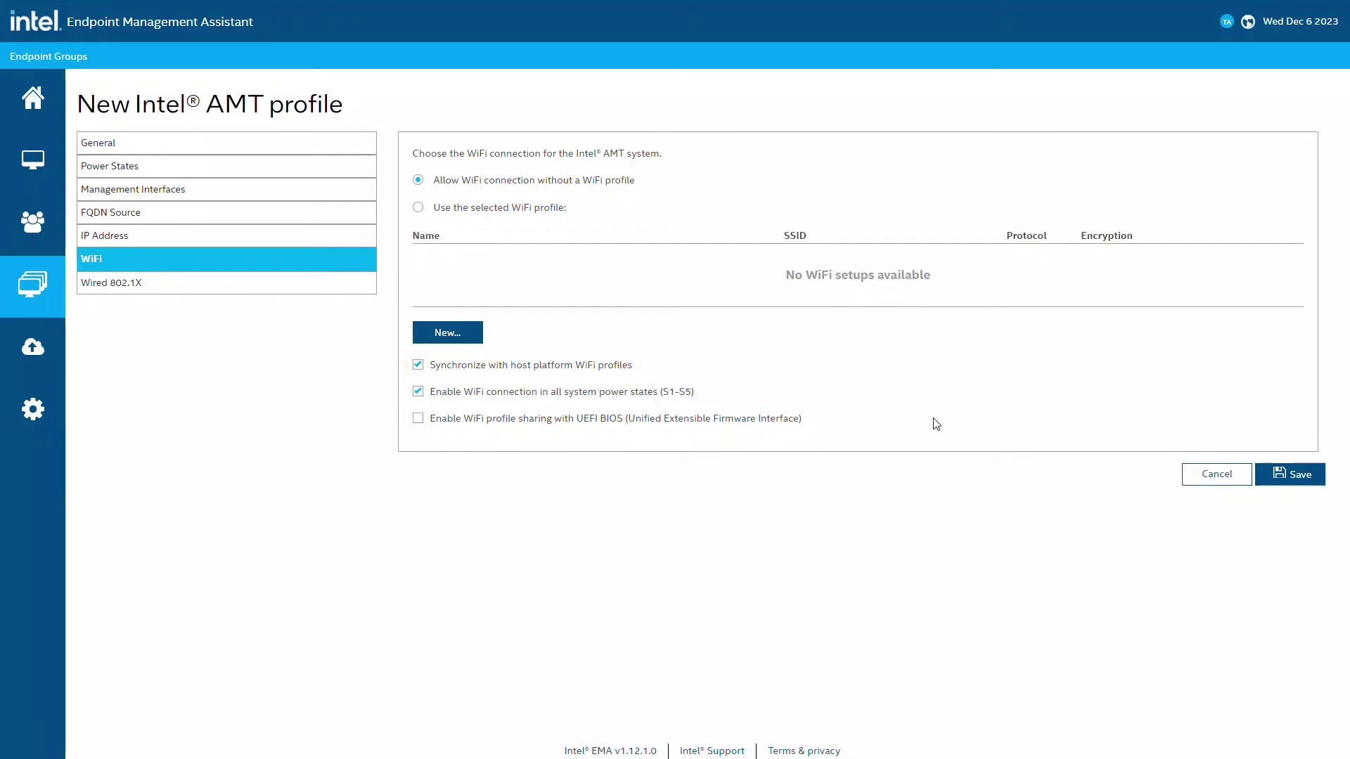
{"action": "left_click", "coordinate": [1281, 486]}
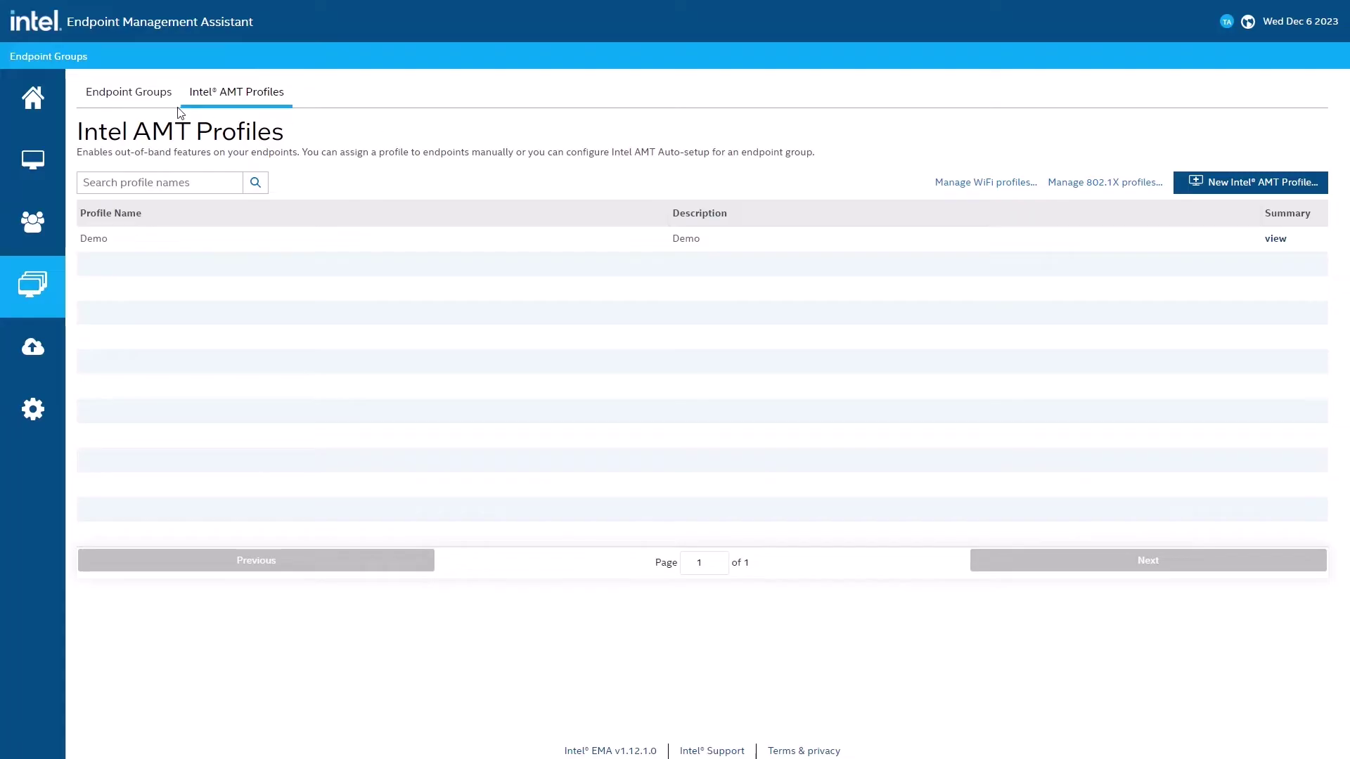
Step: Create the password-protected Demo endpoint group, described Demo, with all policy capabilities selected, and save
{"action": "left_click", "coordinate": [154, 101]}
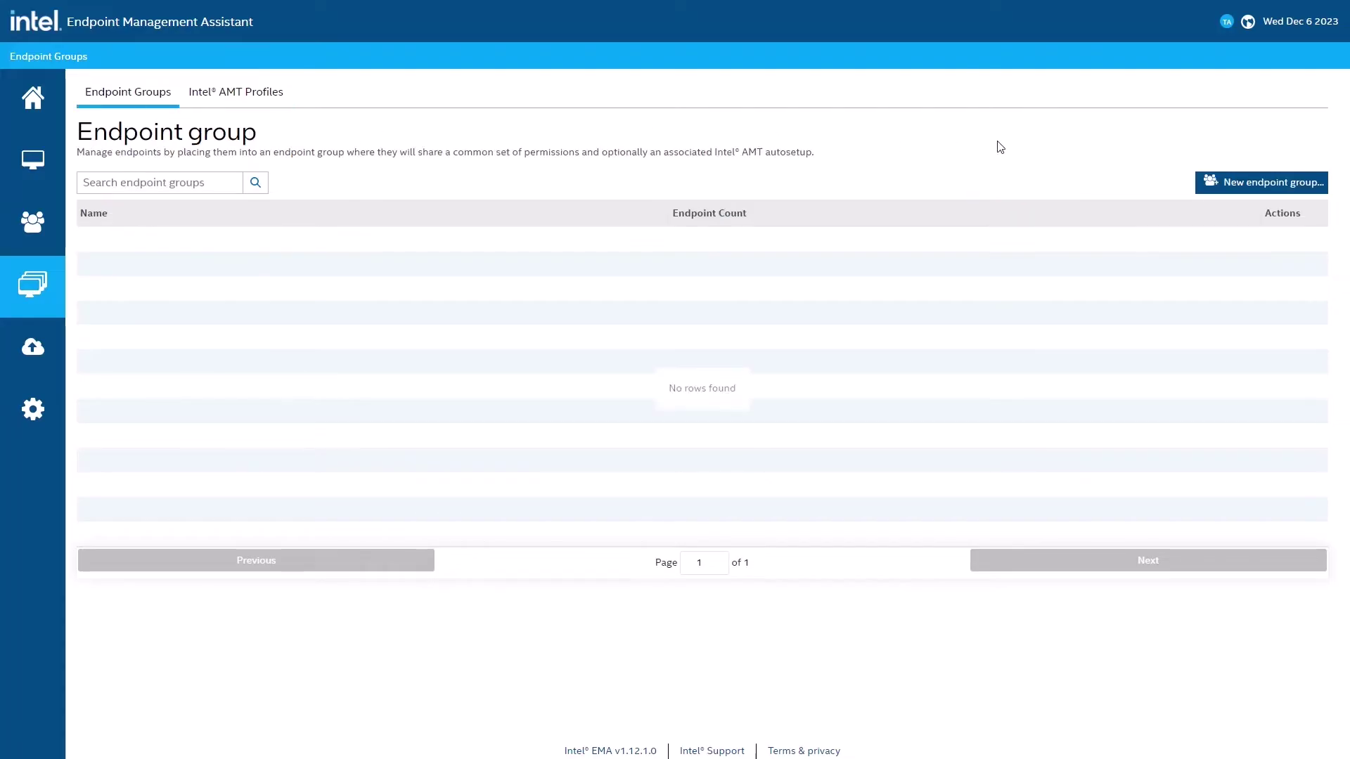
{"action": "left_click", "coordinate": [1247, 188]}
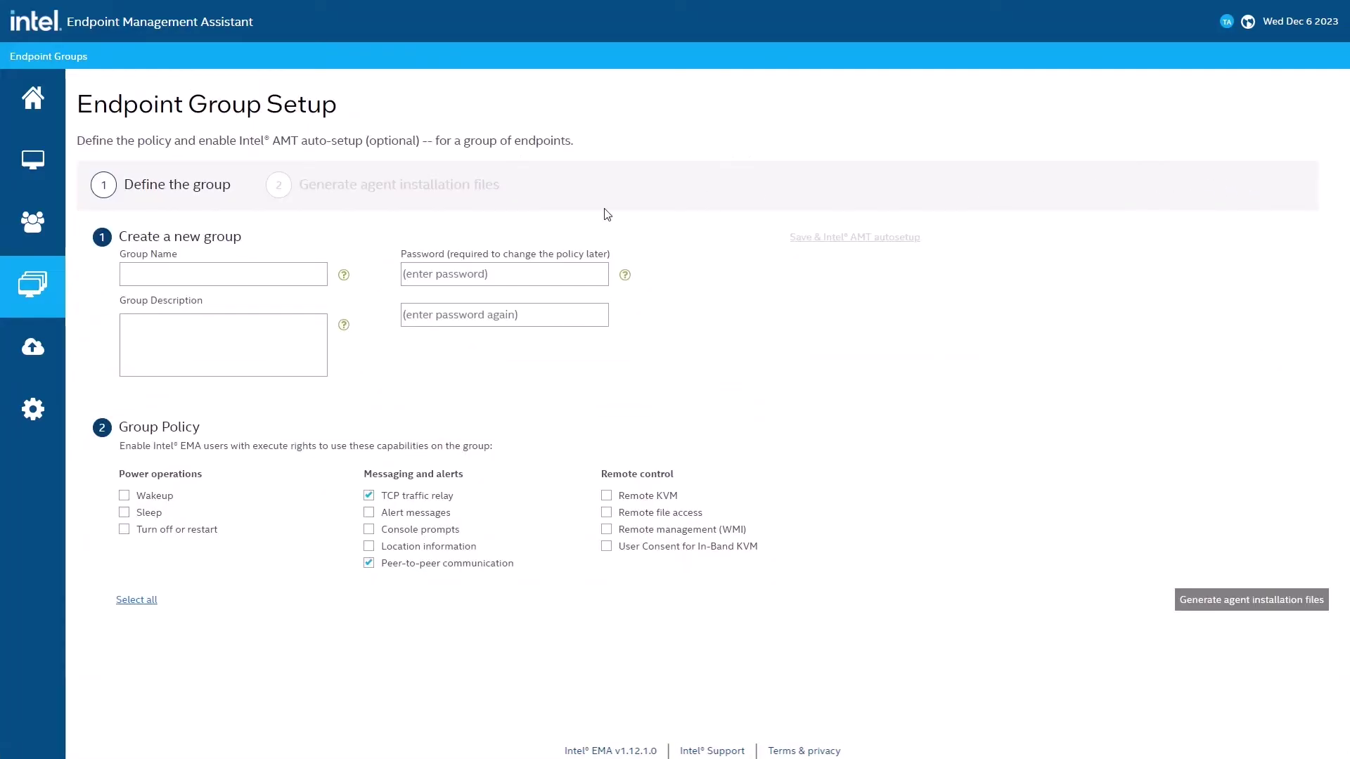
{"action": "left_click", "coordinate": [240, 273]}
{"action": "type", "text": "Demo"}
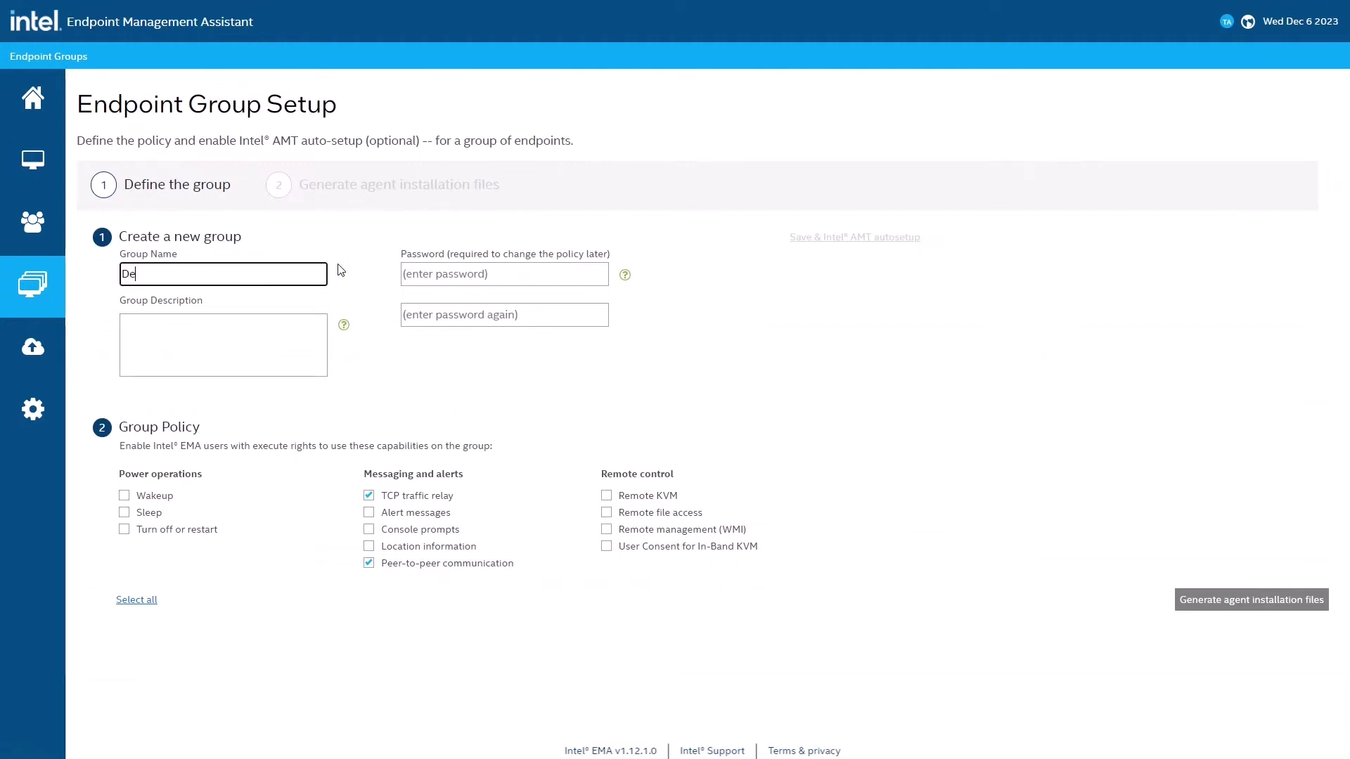
{"action": "key", "text": "Tab"}
{"action": "type", "text": "Demo"}
{"action": "key", "text": "Tab"}
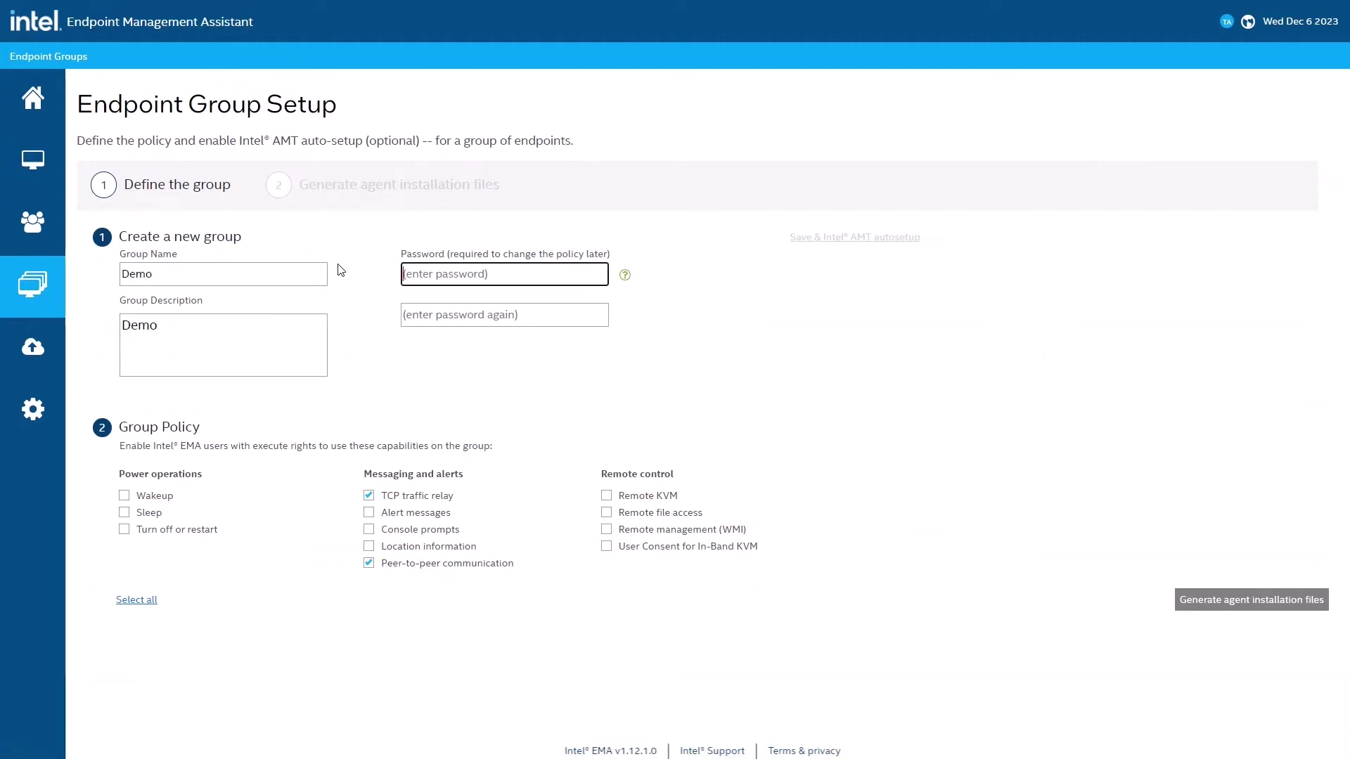
{"action": "type", "text": "********"}
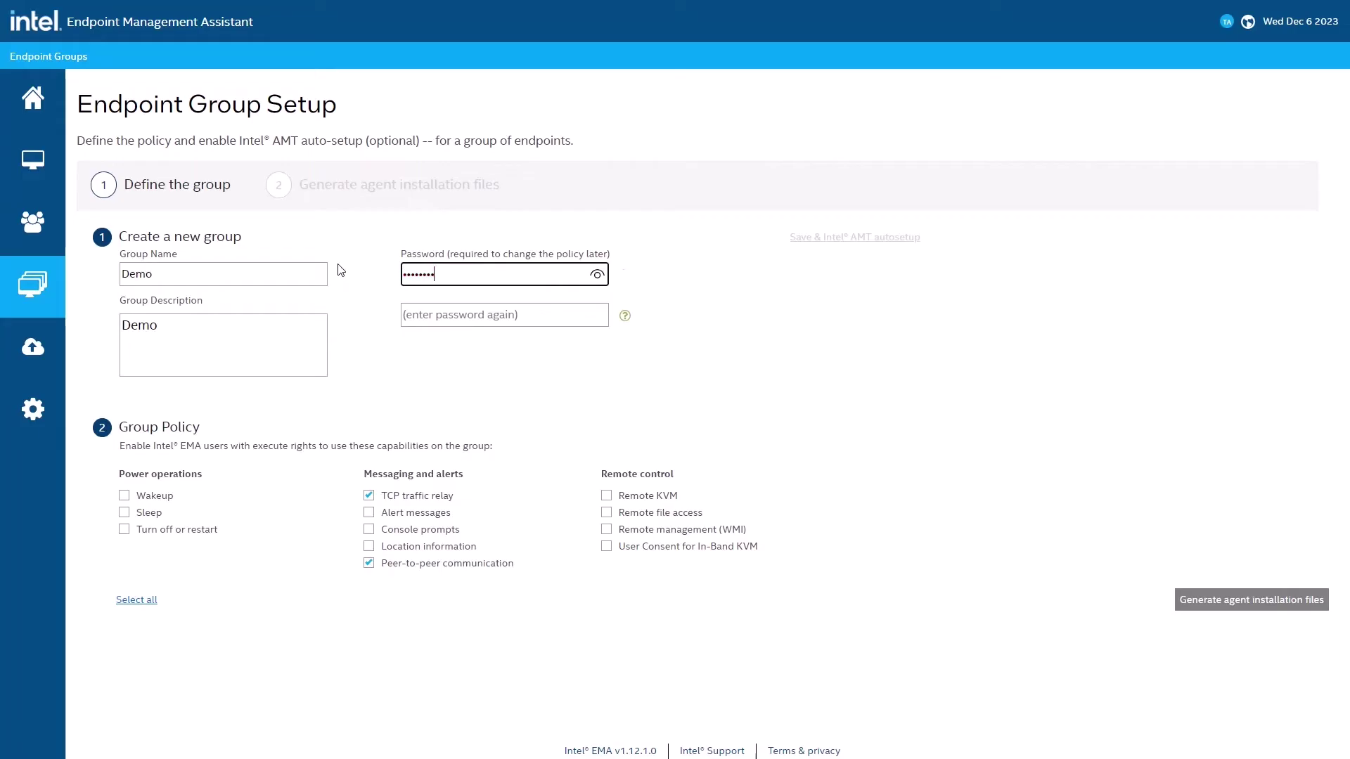
{"action": "key", "text": "Tab"}
{"action": "type", "text": "********"}
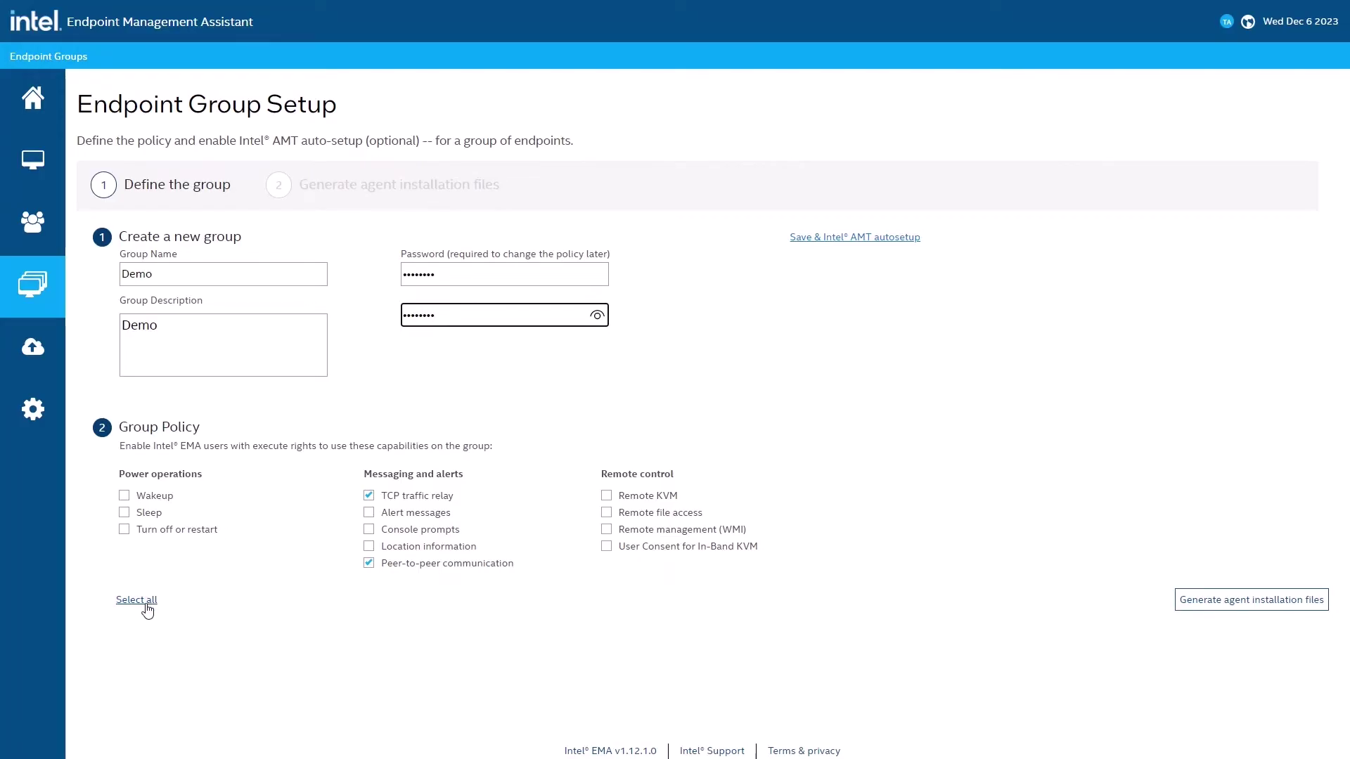
{"action": "left_click", "coordinate": [136, 599]}
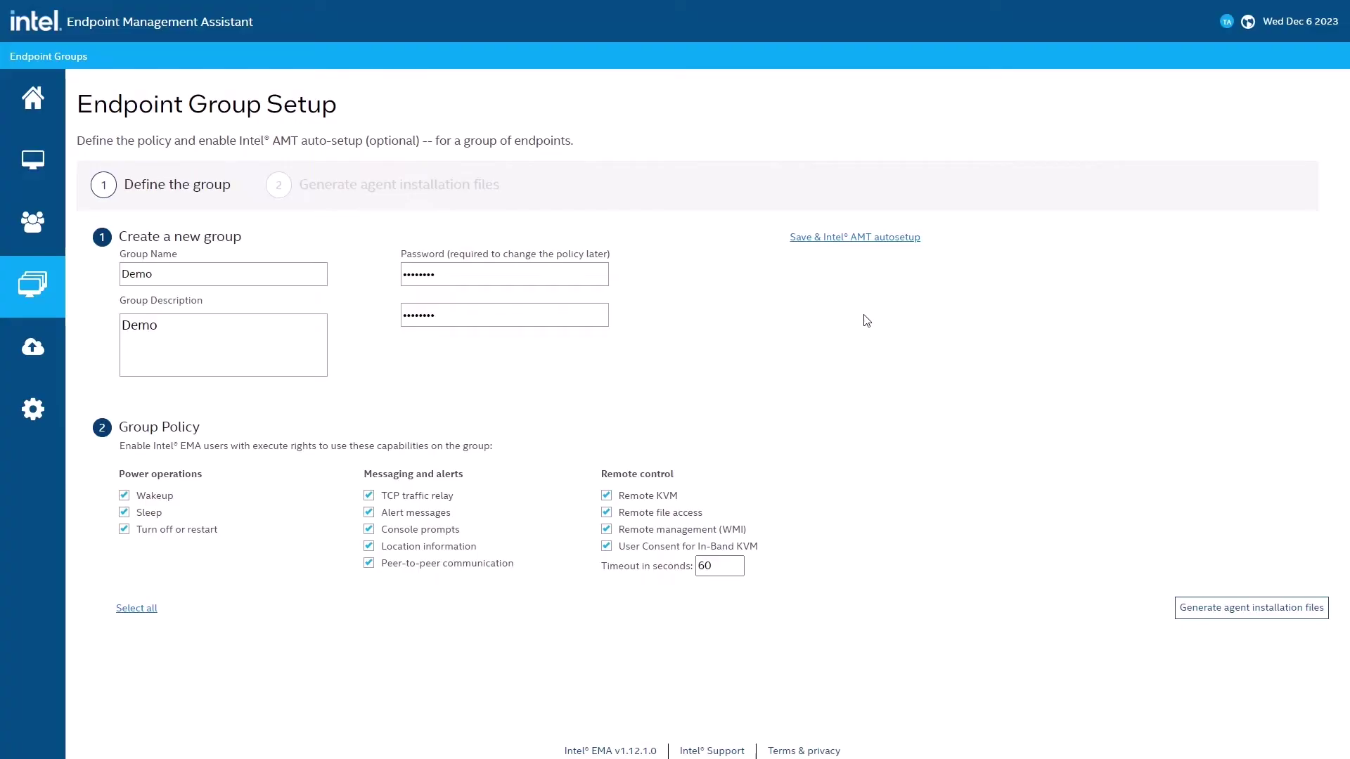
{"action": "left_click", "coordinate": [854, 238]}
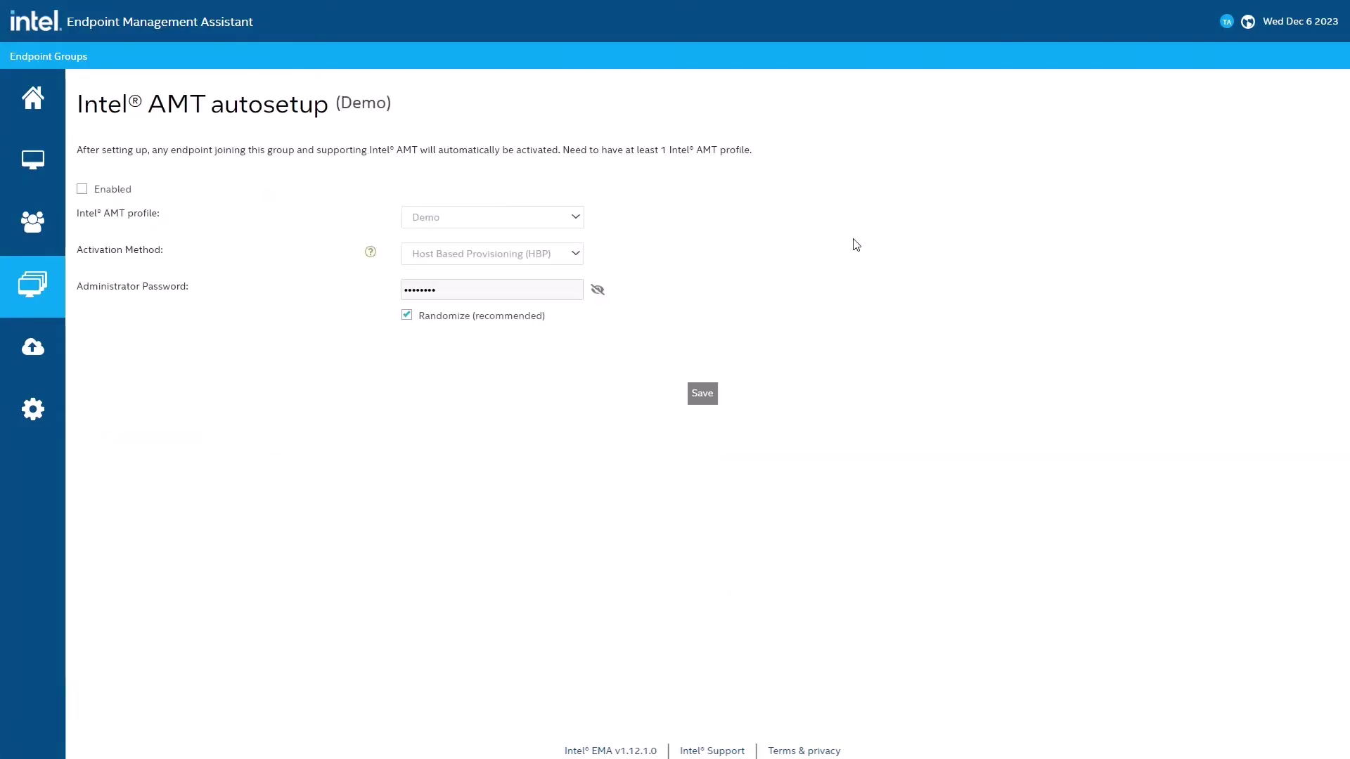
Step: Enable autosetup using the Demo profile with Host Based Provisioning (HBP) activation
{"action": "left_click", "coordinate": [116, 189]}
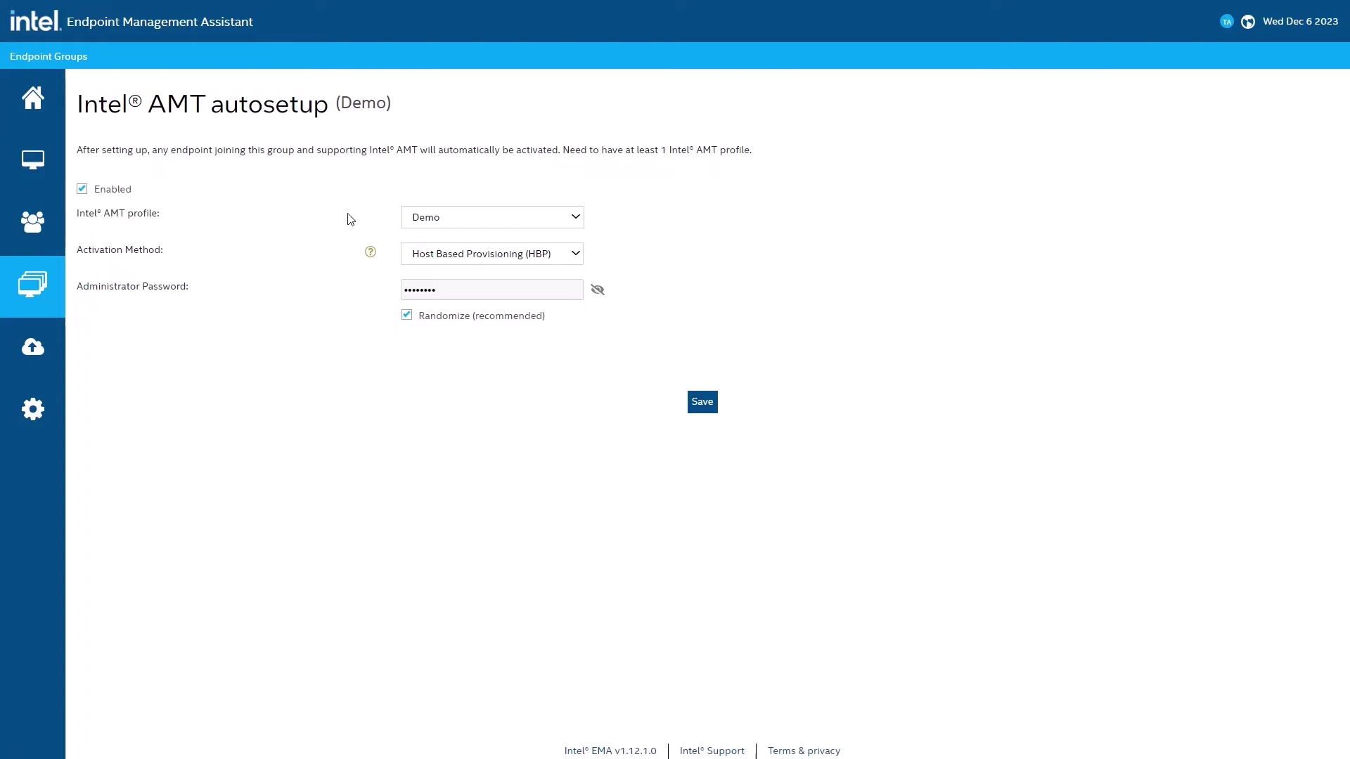
{"action": "left_click", "coordinate": [522, 223]}
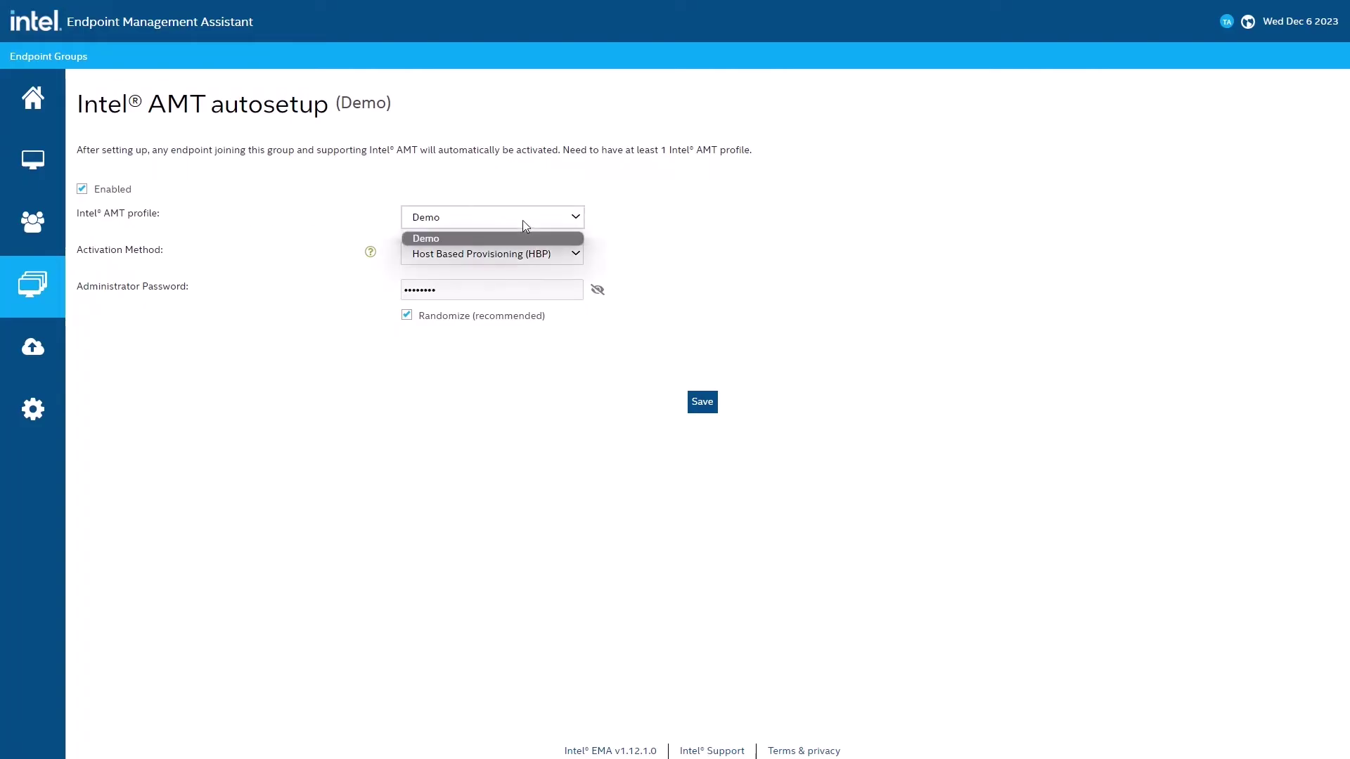
{"action": "left_click", "coordinate": [522, 221]}
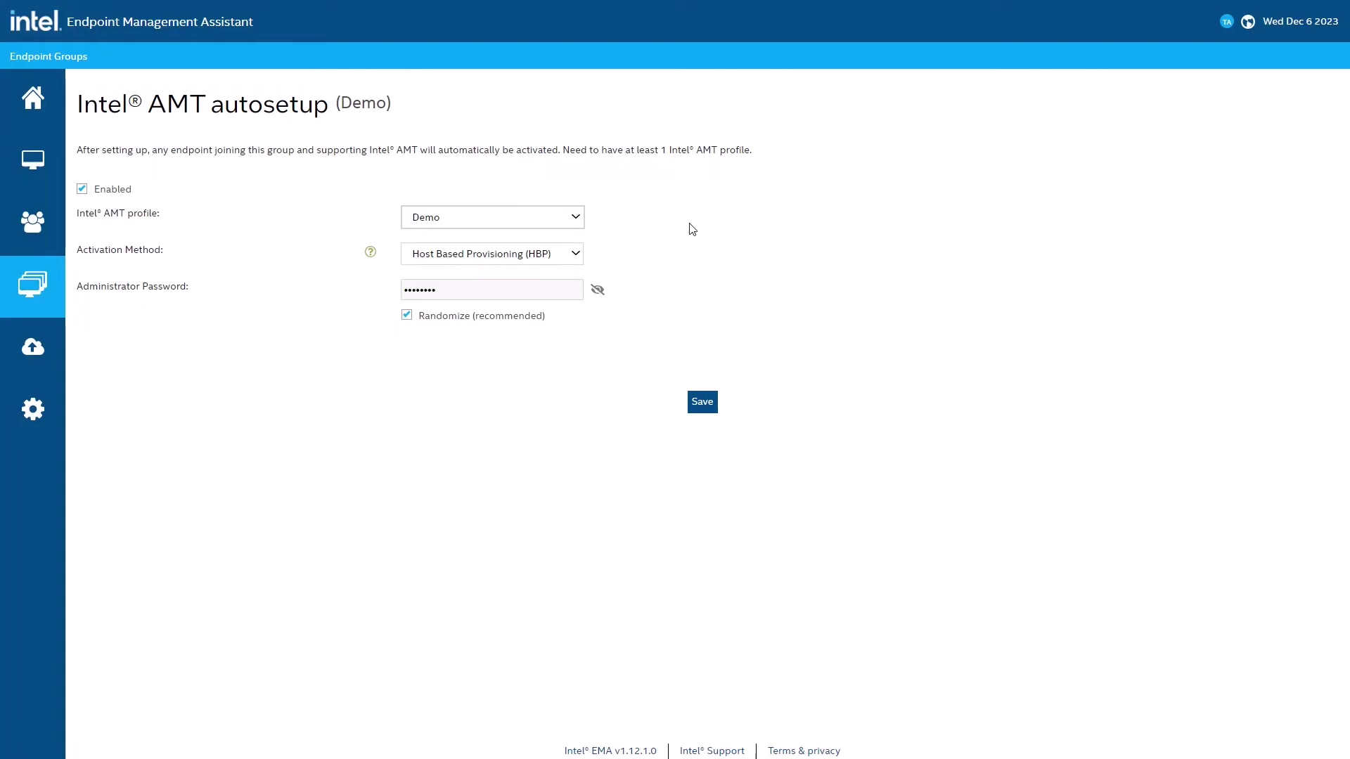
{"action": "left_click", "coordinate": [577, 255]}
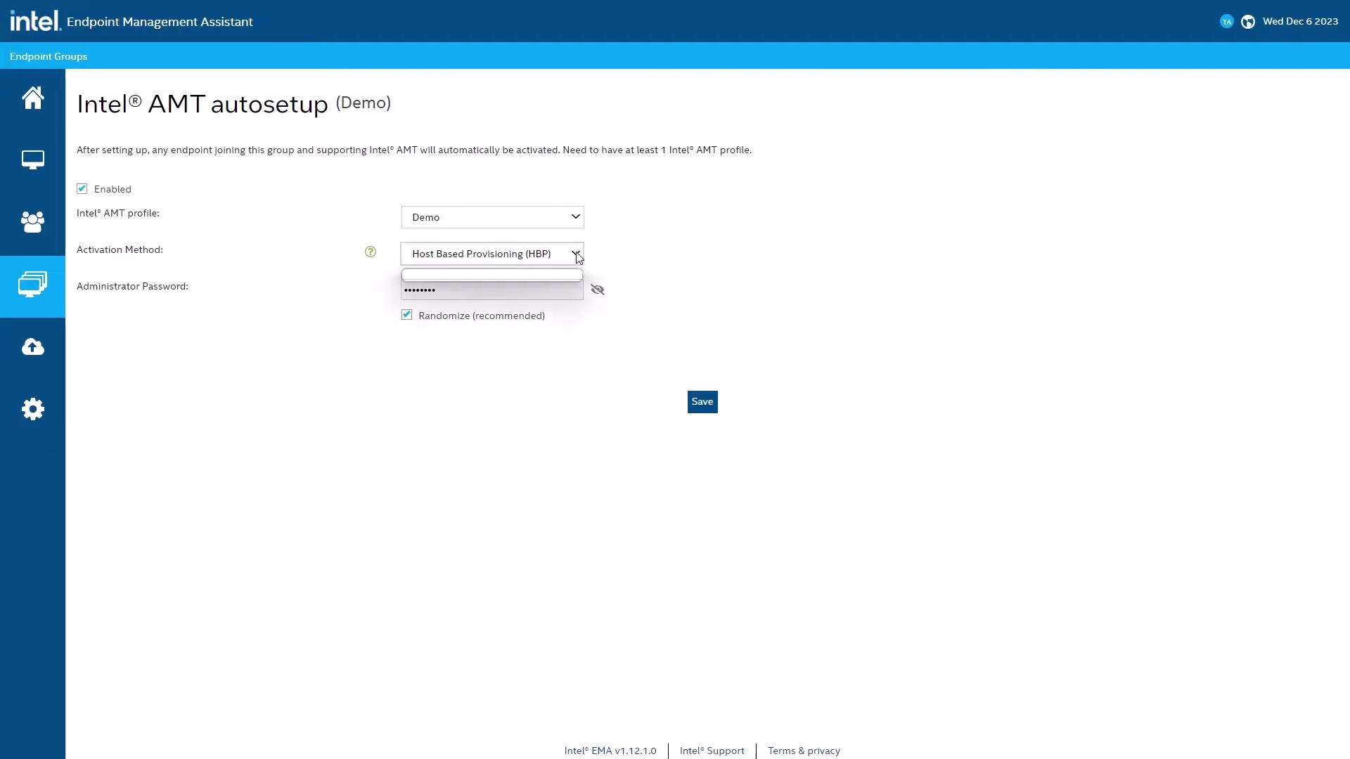
{"action": "left_click", "coordinate": [577, 255]}
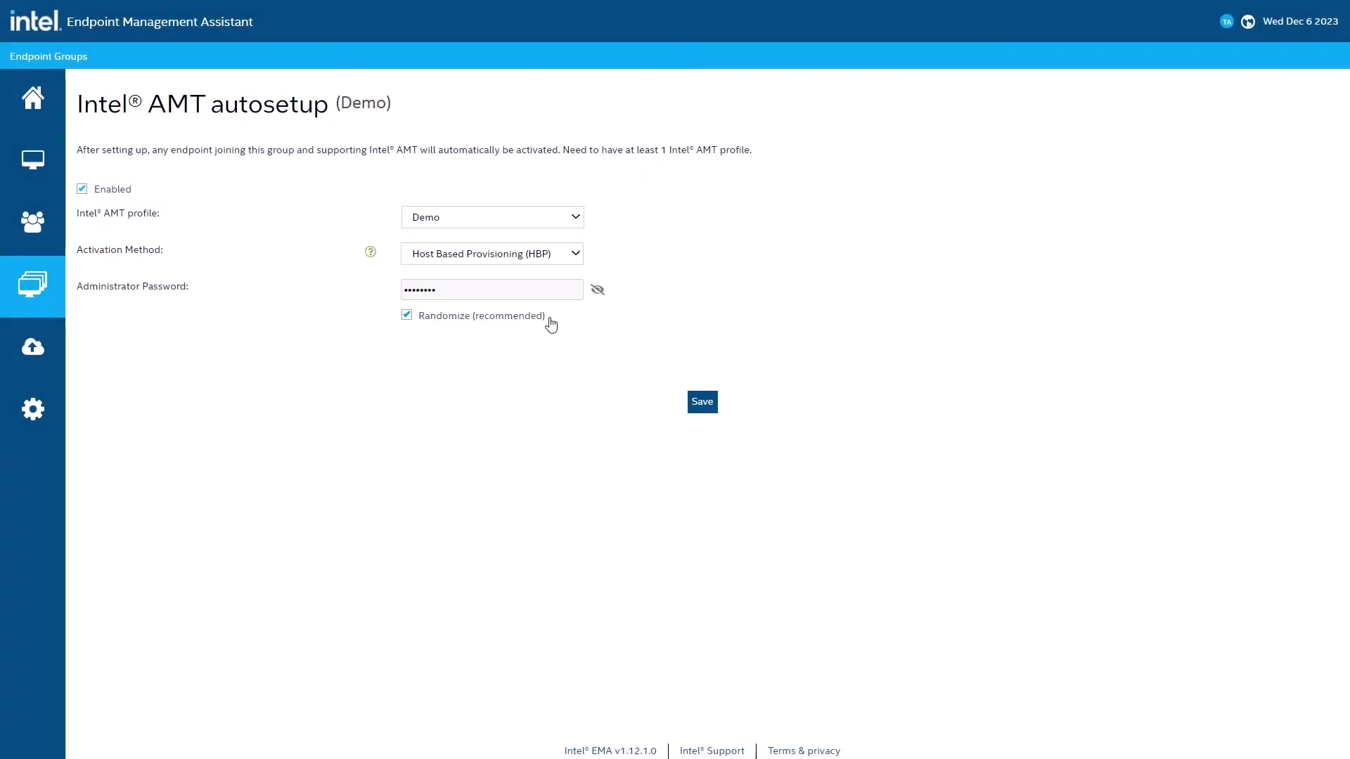
Step: Turn off password randomizing, enter a custom AMT administrator password, and save the autosetup
{"action": "left_click", "coordinate": [451, 326]}
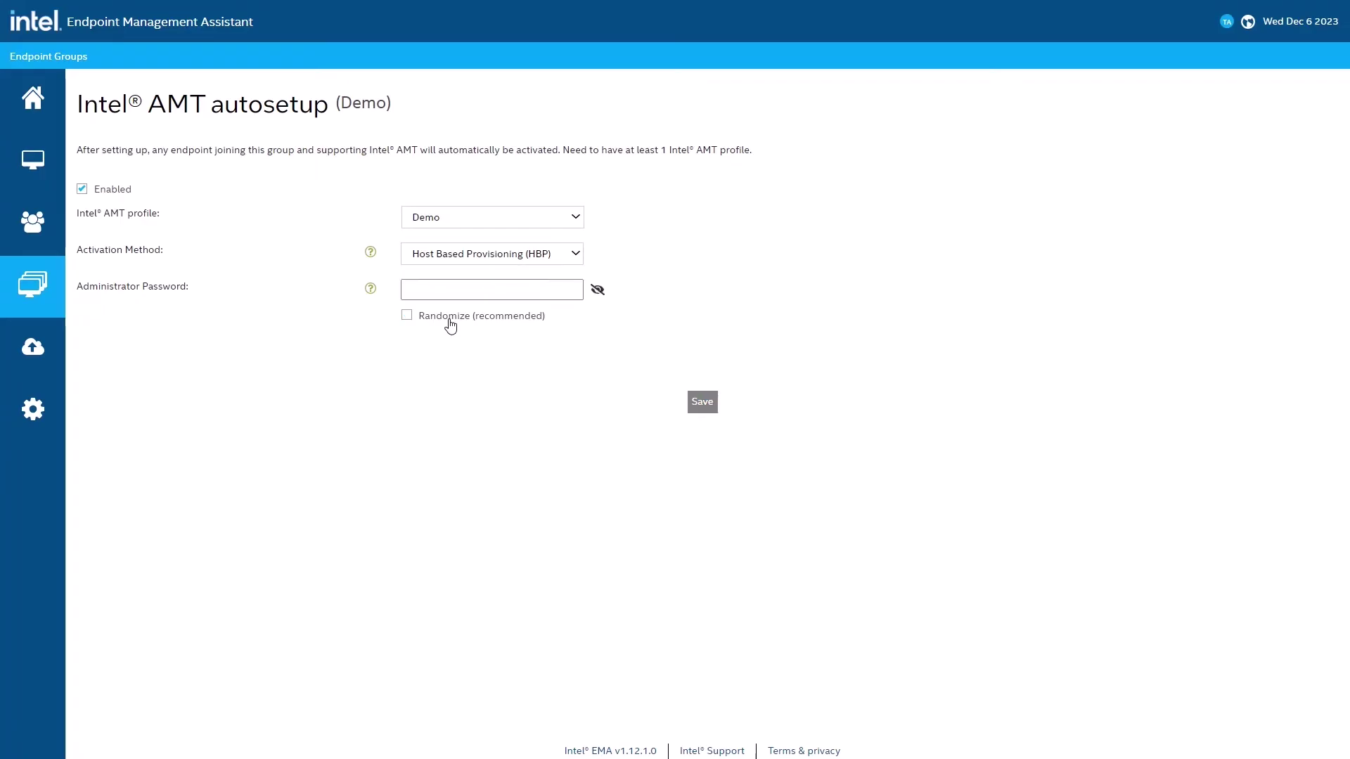
{"action": "left_click", "coordinate": [456, 296]}
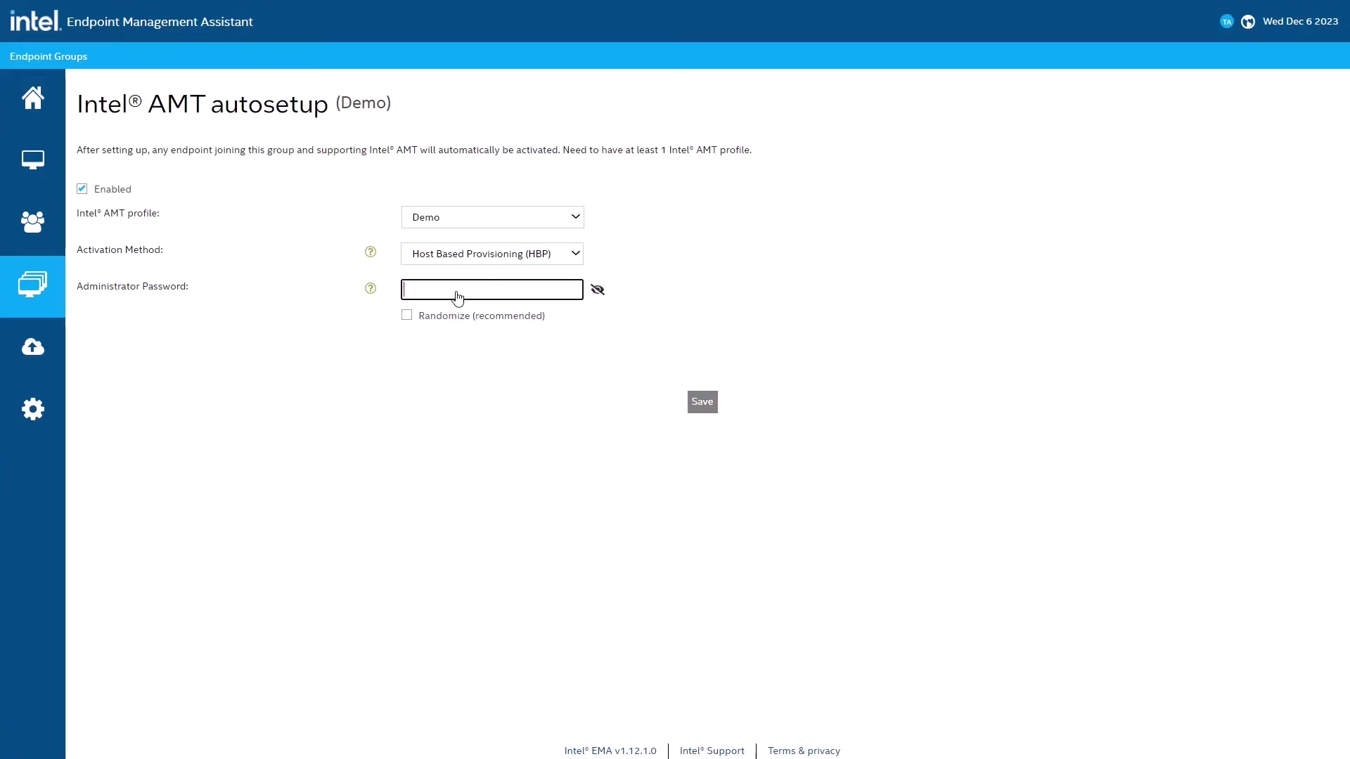
{"action": "type", "text": "****************"}
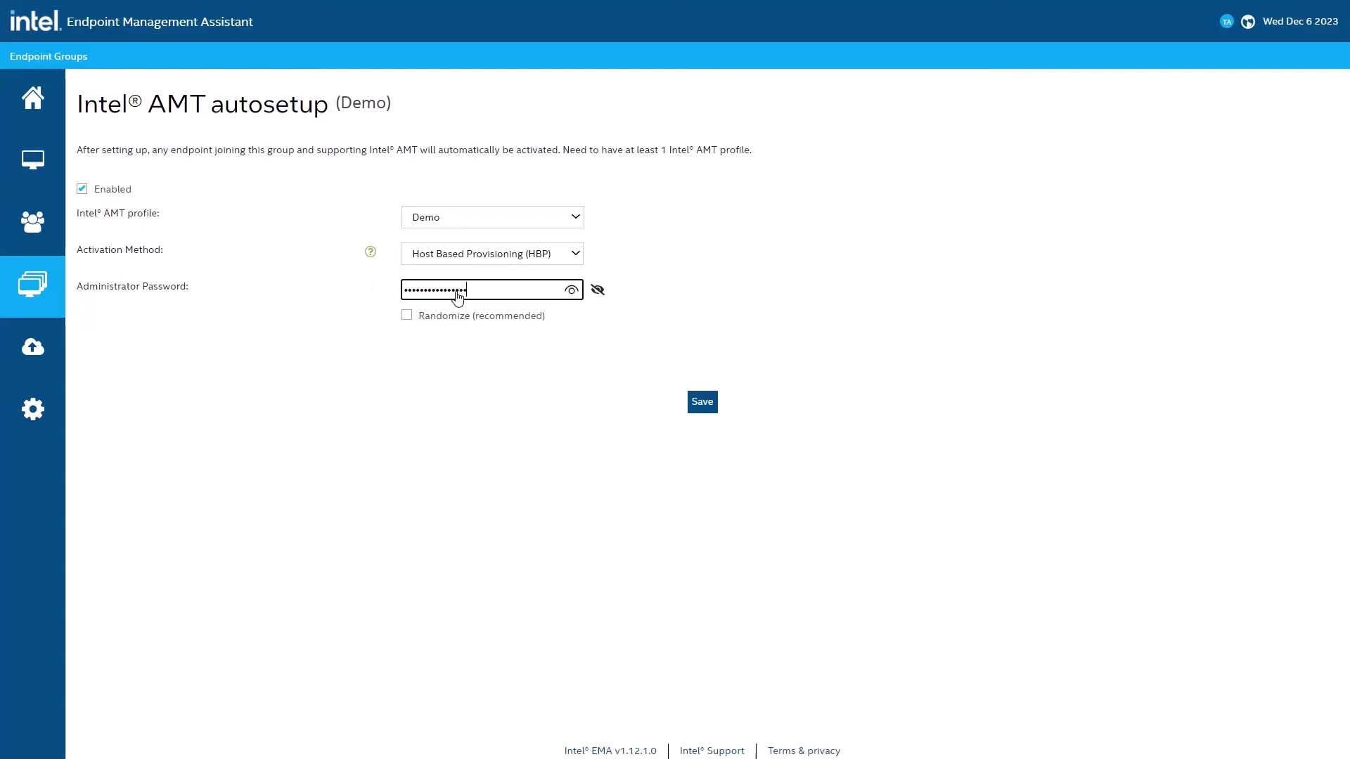
{"action": "left_click", "coordinate": [695, 406]}
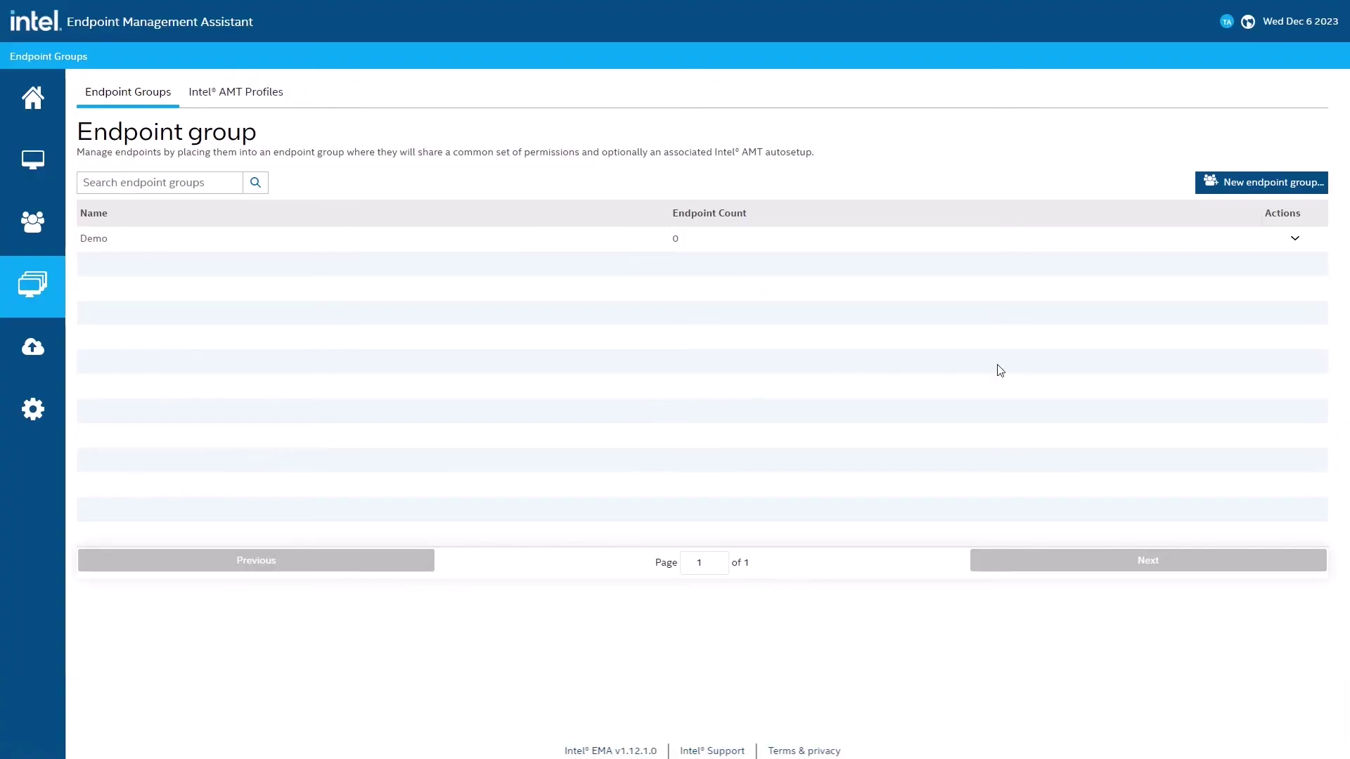
Step: Generate the Demo group's agent files and download the Windows 64-bit agent and its .msh policy file
{"action": "left_click", "coordinate": [1295, 241]}
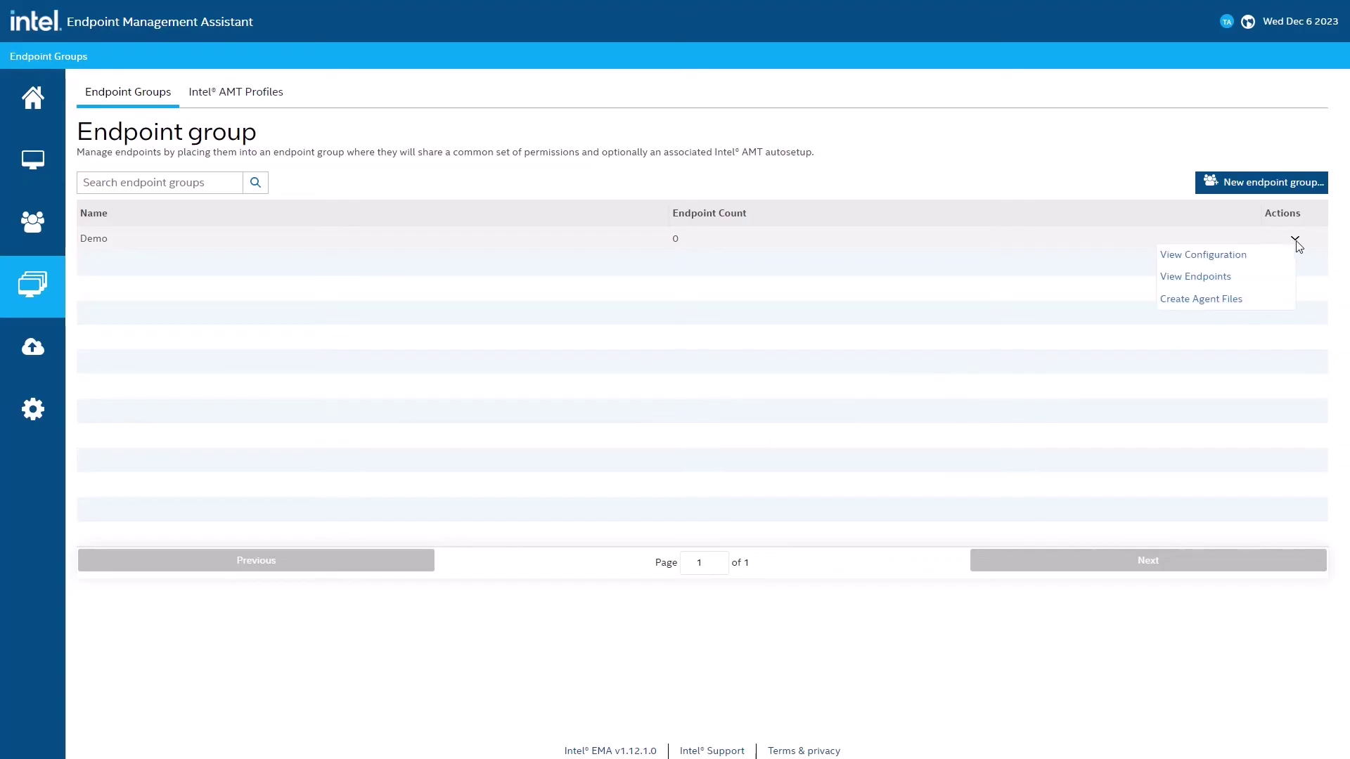
{"action": "left_click", "coordinate": [1255, 302]}
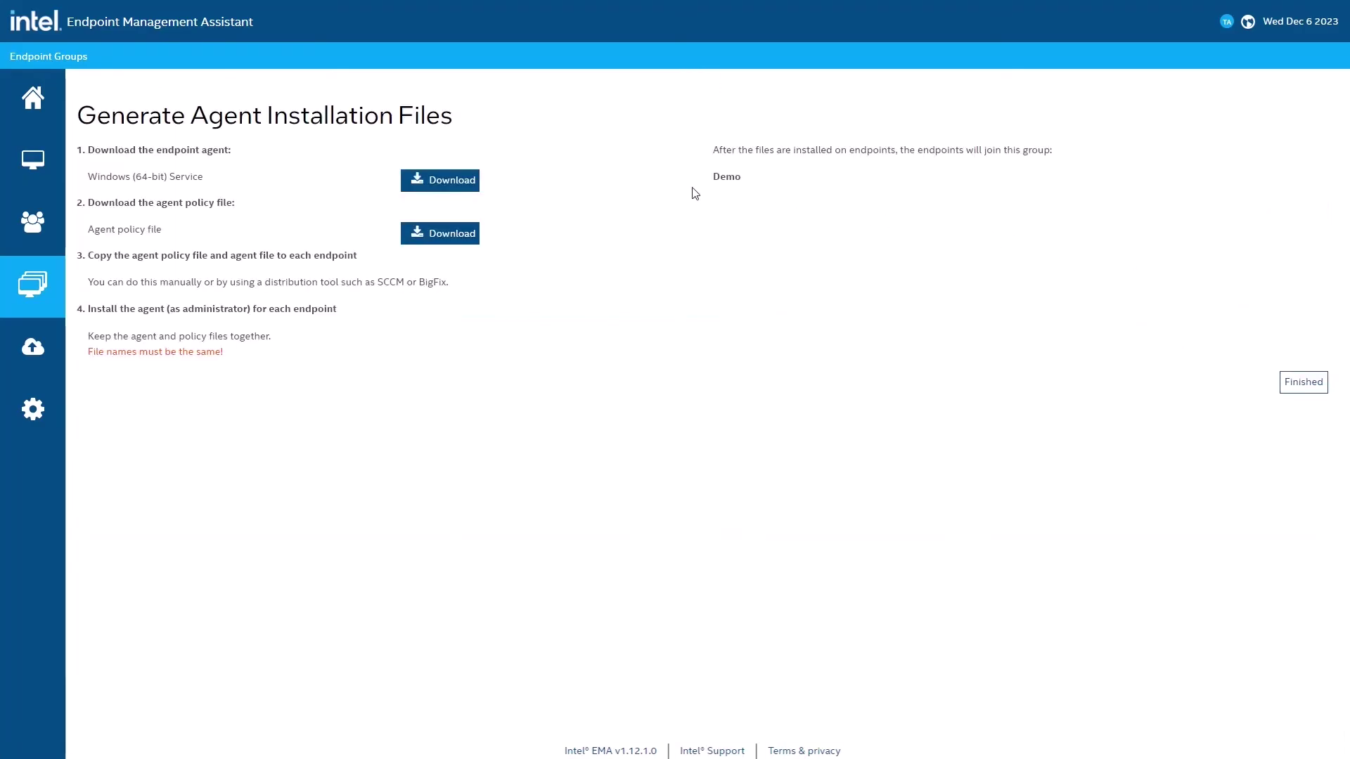
{"action": "left_click", "coordinate": [468, 190]}
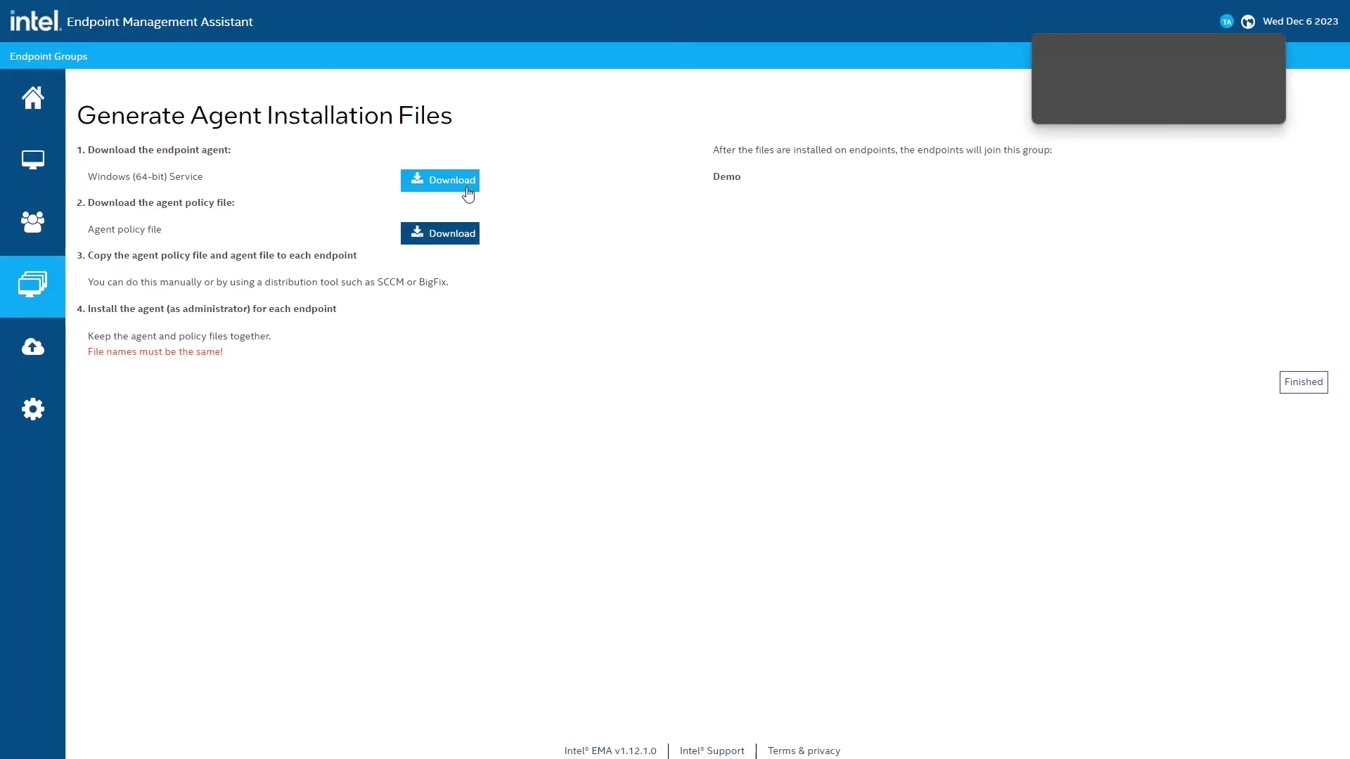
{"action": "left_click", "coordinate": [472, 241]}
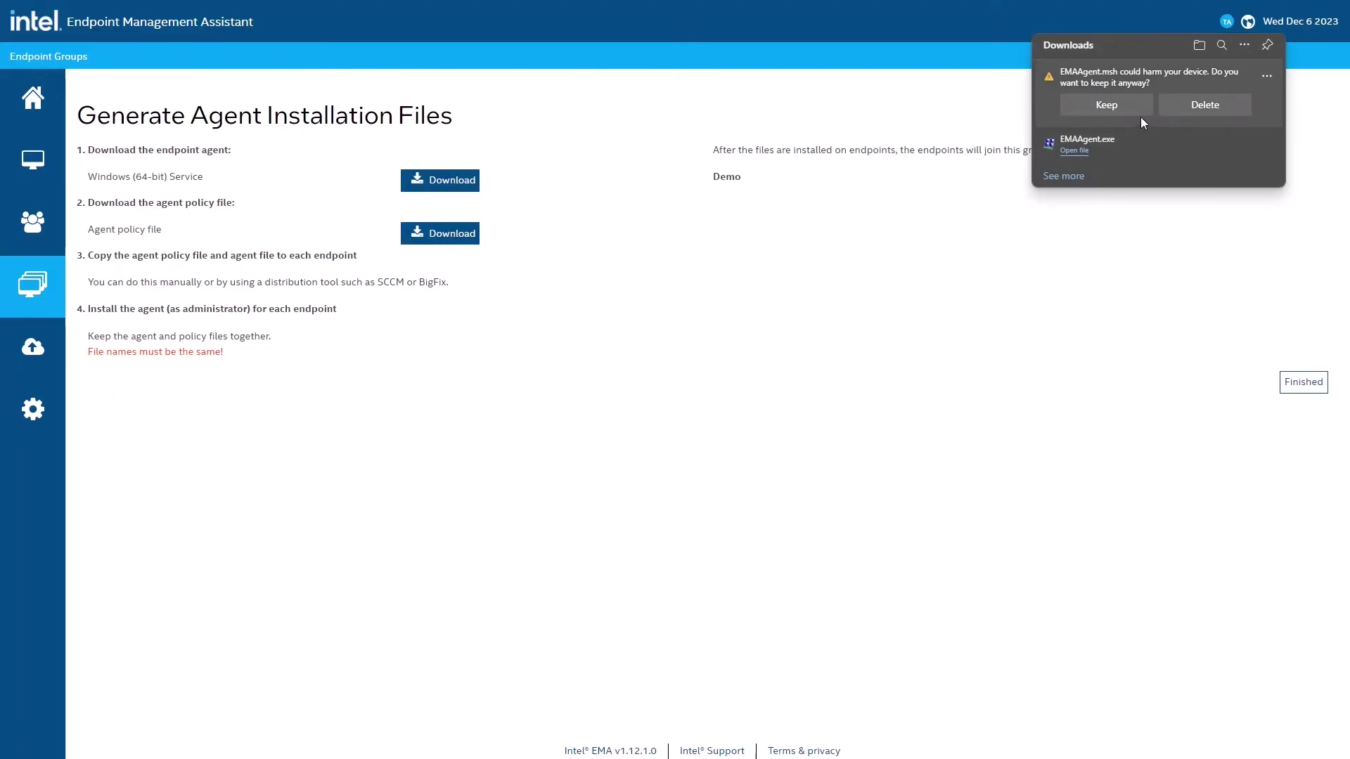
{"action": "left_click", "coordinate": [1141, 111]}
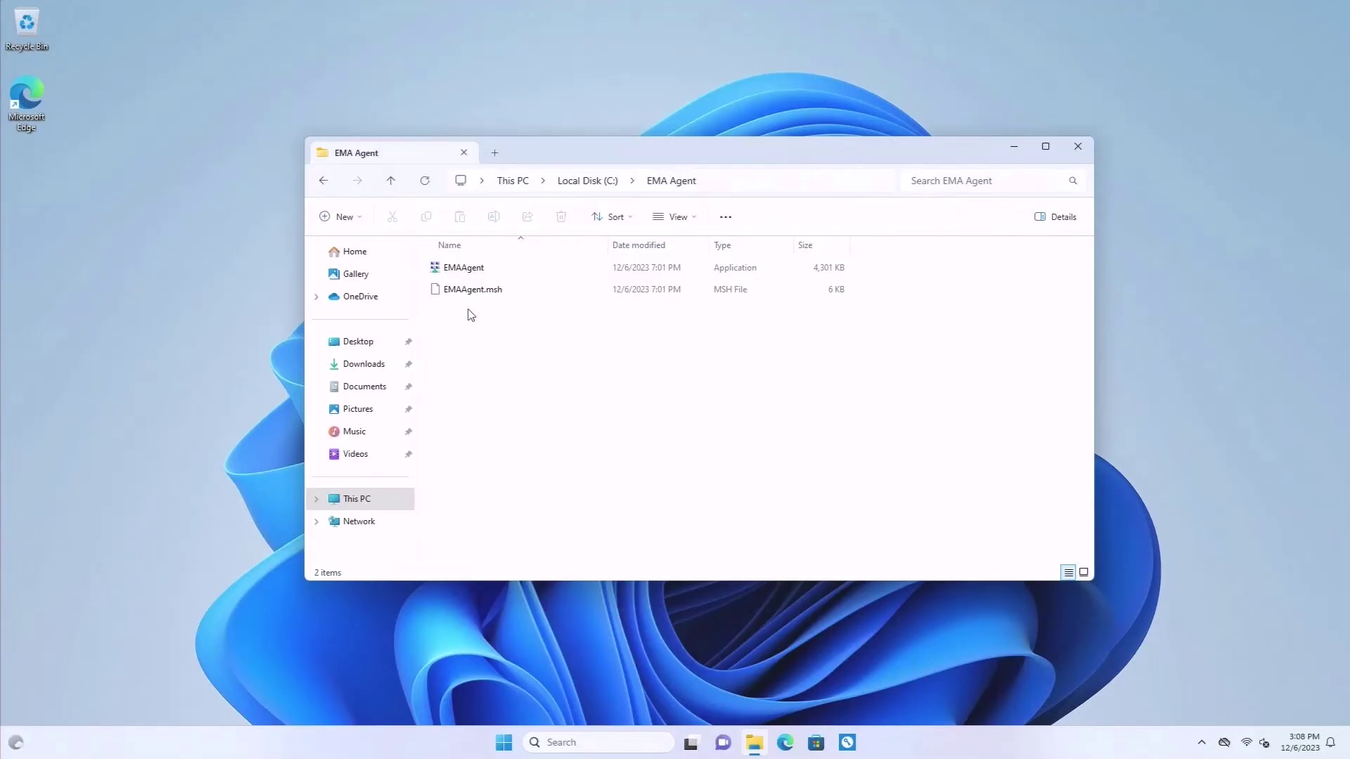
Step: Run EMAAgent as administrator, approve the UAC prompt, and choose Install / Update
{"action": "right_click", "coordinate": [472, 269]}
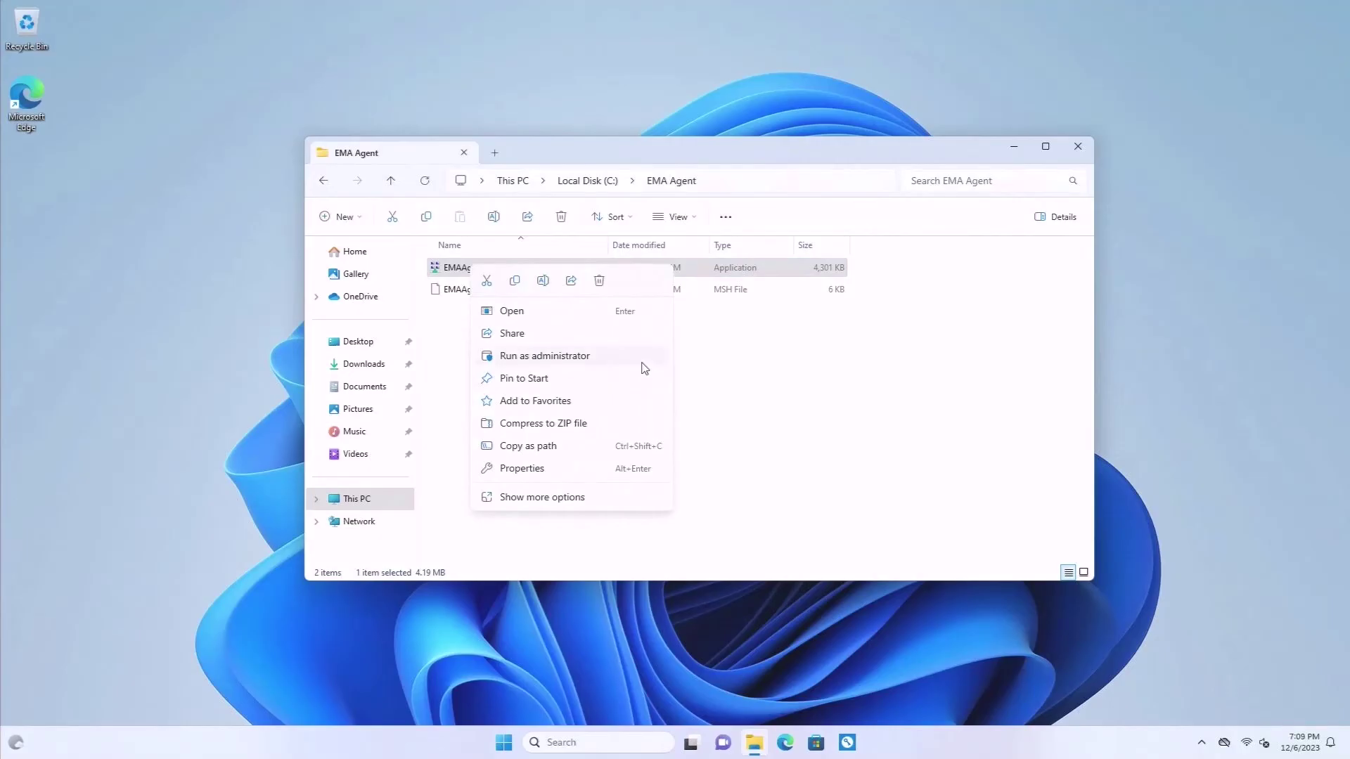
{"action": "left_click", "coordinate": [641, 363]}
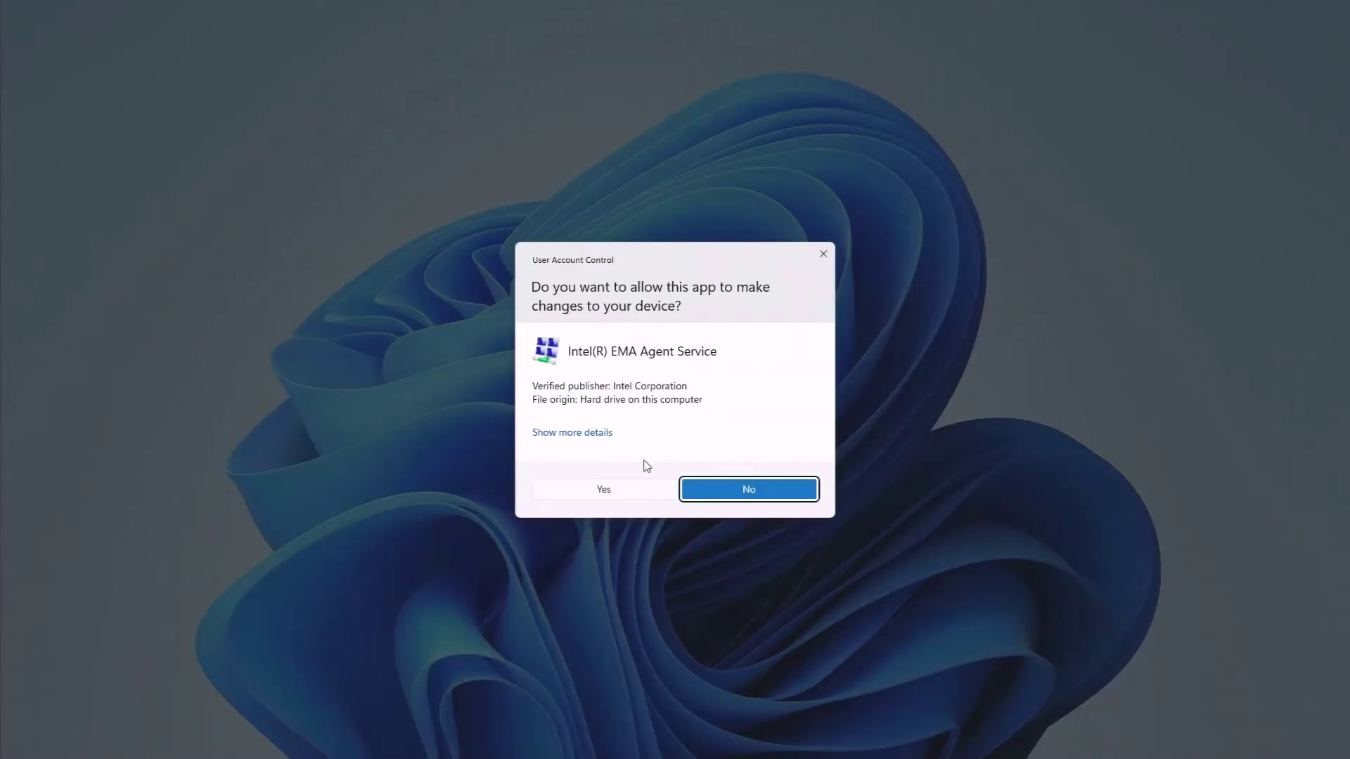
{"action": "left_click", "coordinate": [650, 494]}
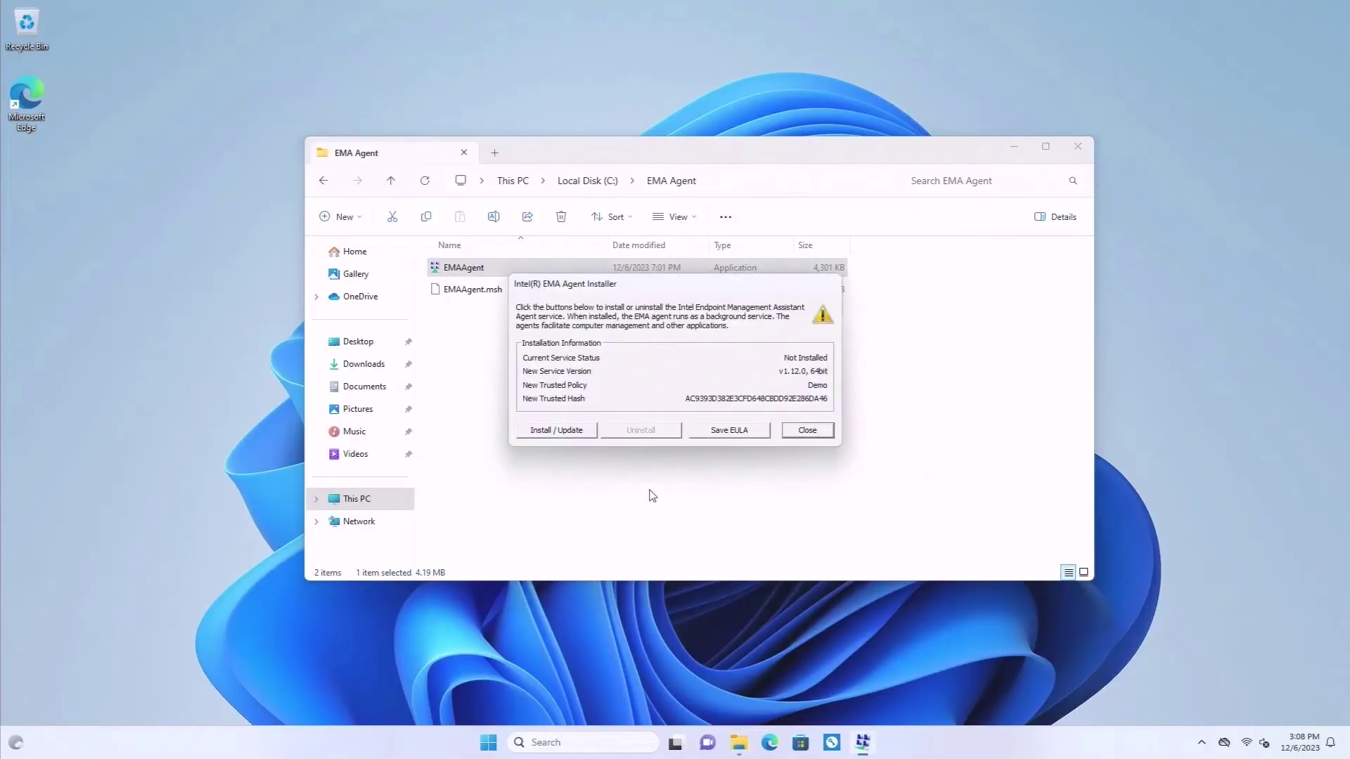
{"action": "left_click", "coordinate": [565, 429]}
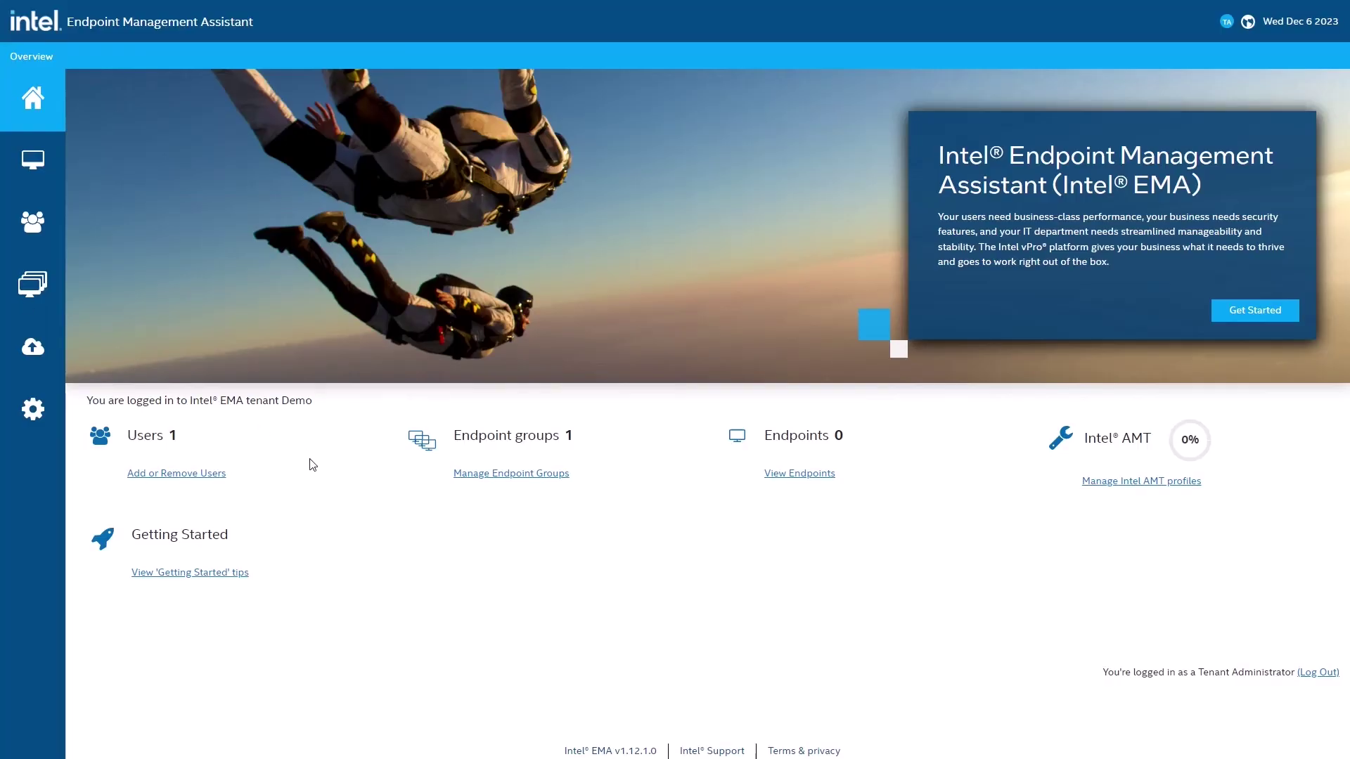
Step: Open endpoint tgltestnuc1 from the Endpoints list and view its Hardware Manageability status
{"action": "left_click", "coordinate": [69, 167]}
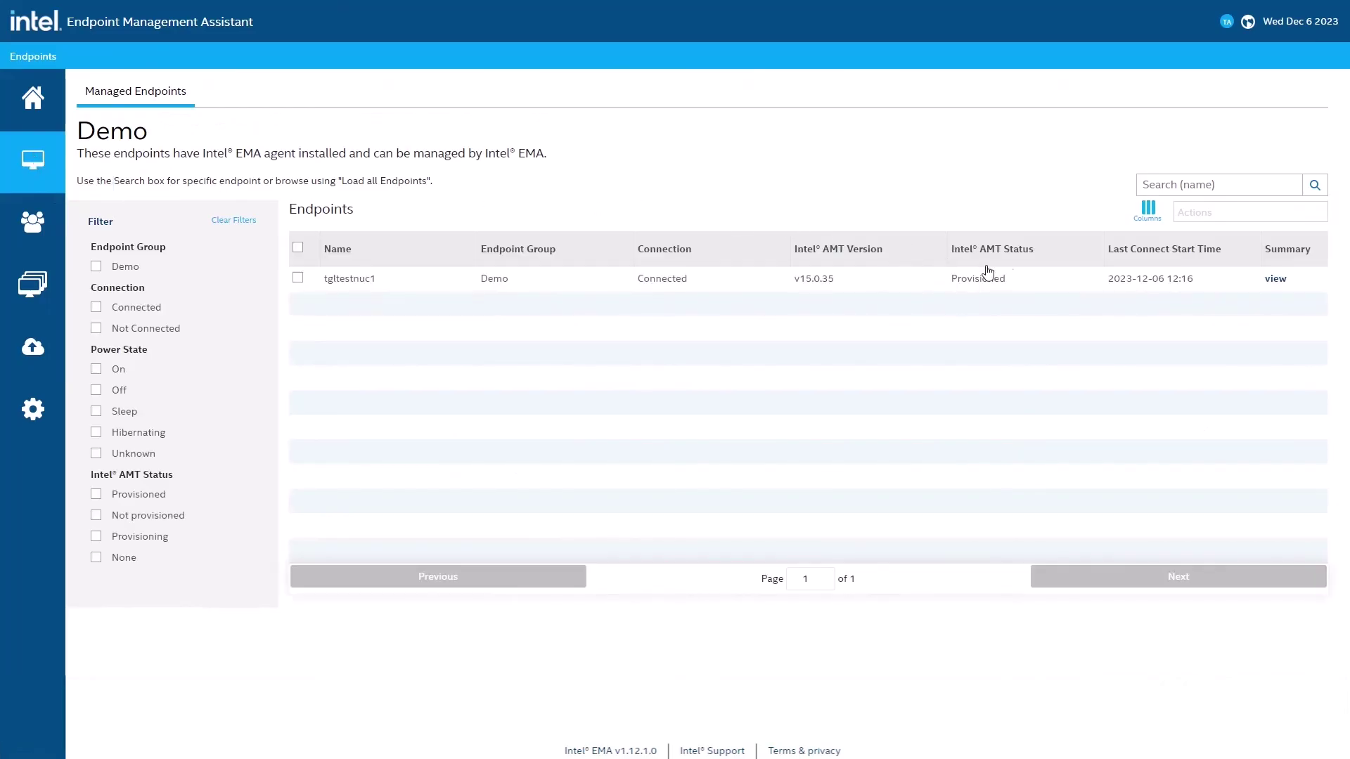
{"action": "left_click", "coordinate": [1275, 279]}
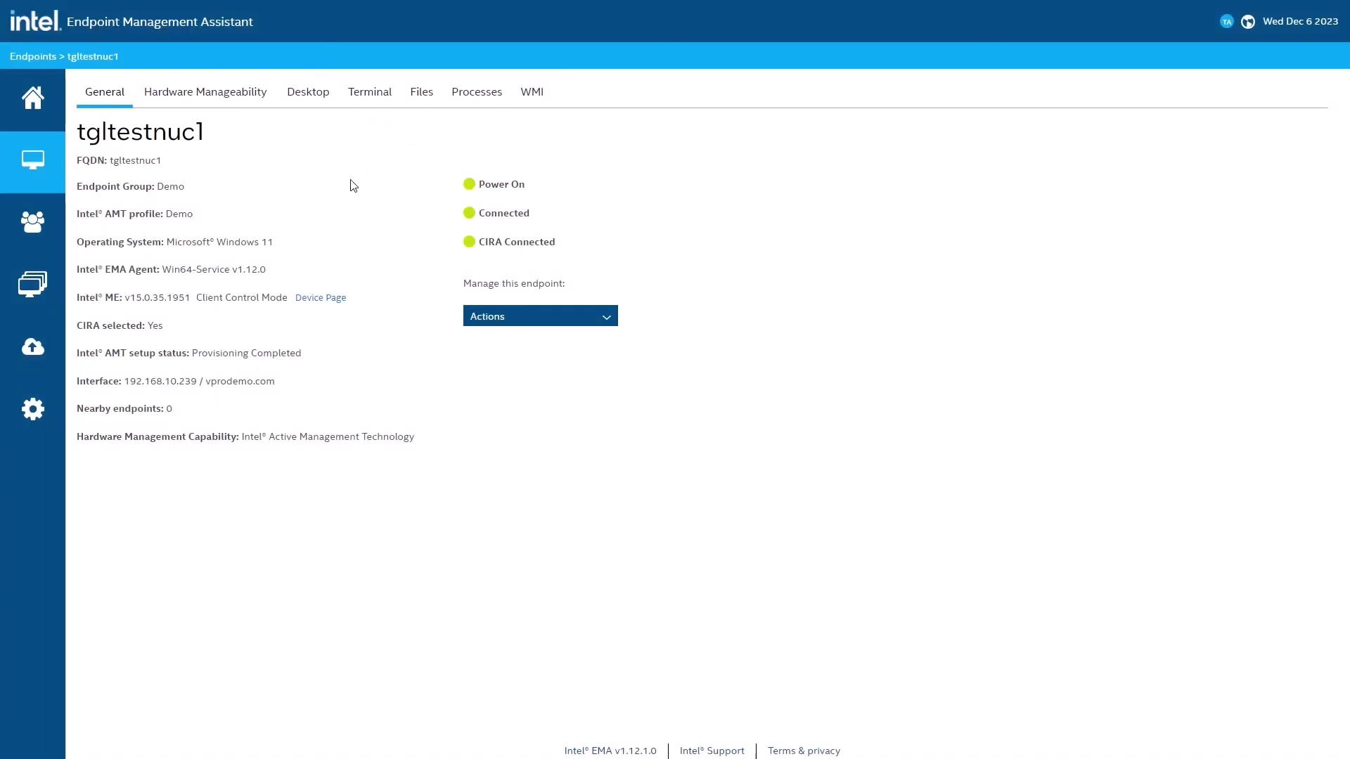
{"action": "left_click", "coordinate": [253, 101]}
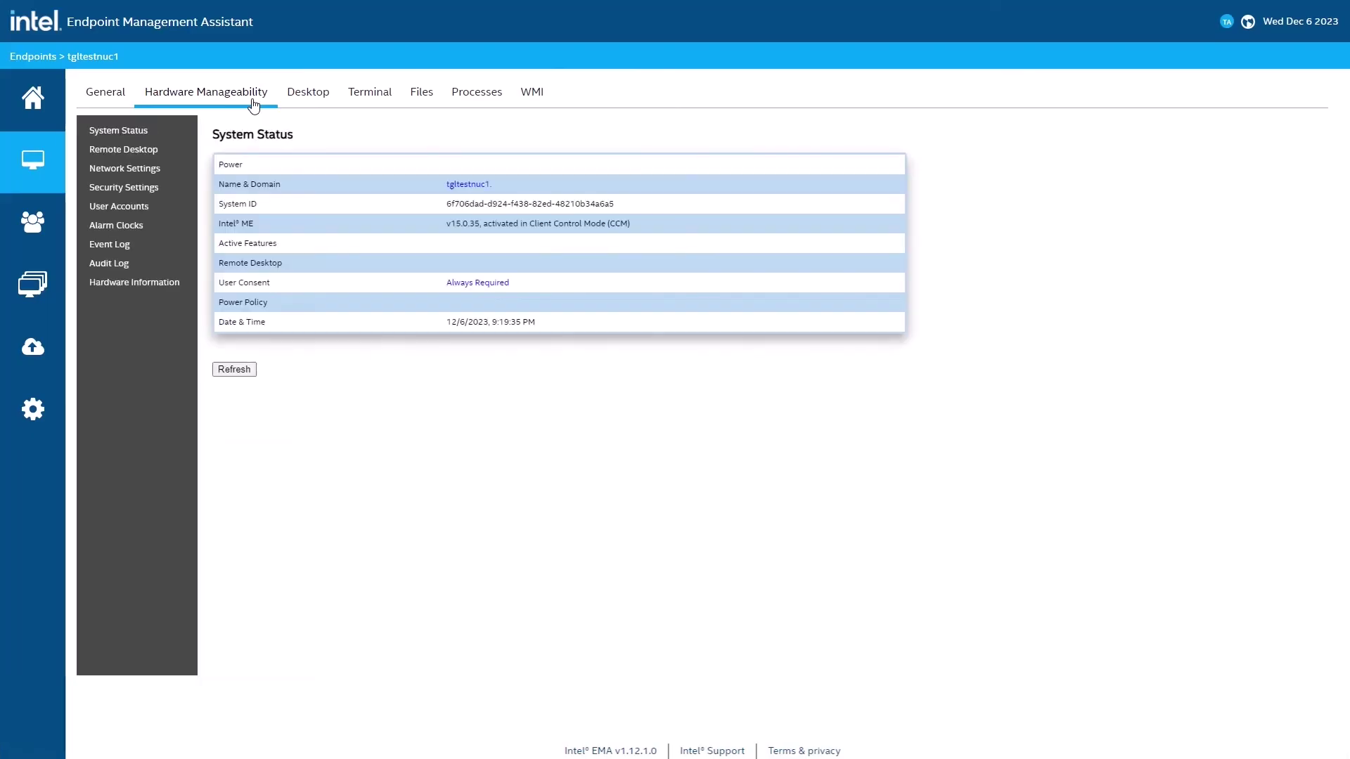
Step: Set tgltestnuc1's Remote Desktop image encoding to RLE8, Fastest and connect
{"action": "left_click", "coordinate": [183, 150]}
{"action": "left_click", "coordinate": [262, 162]}
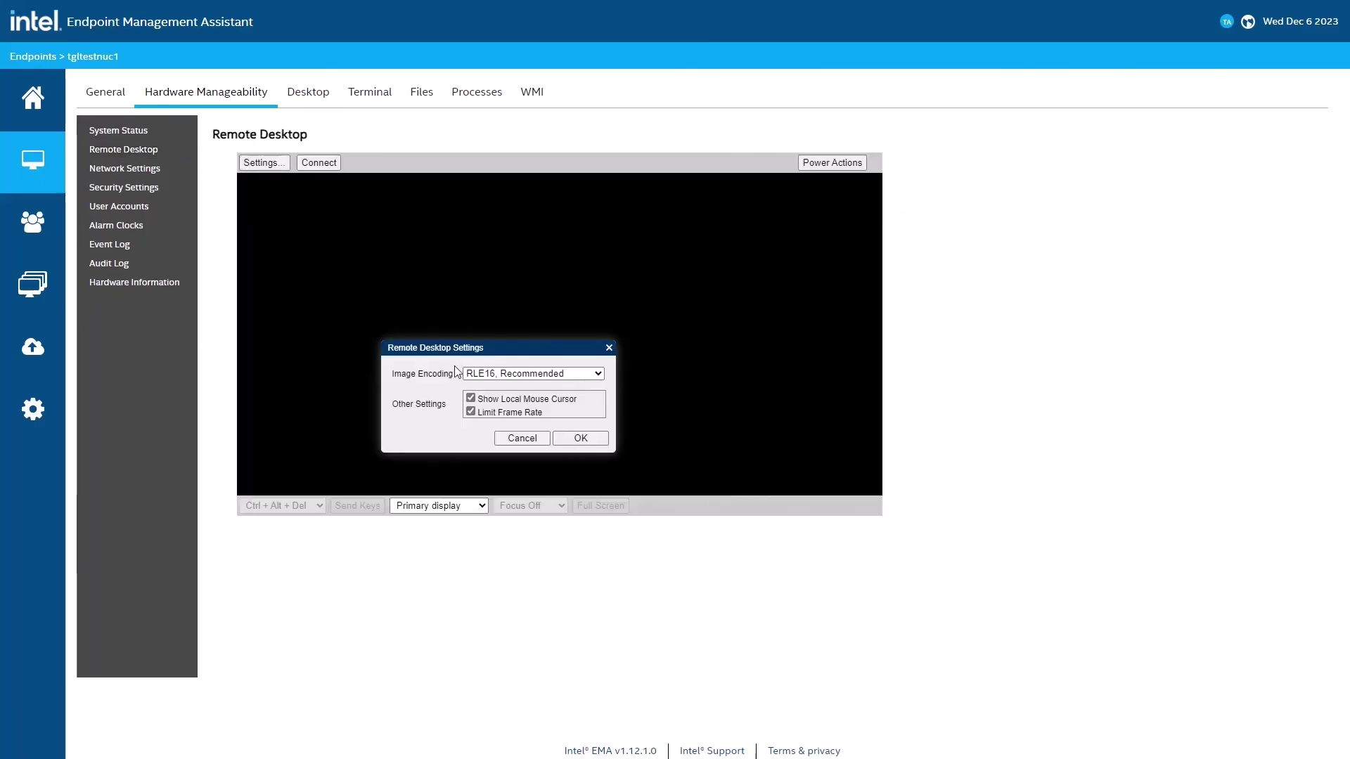
{"action": "left_click", "coordinate": [479, 373]}
{"action": "left_click", "coordinate": [513, 386]}
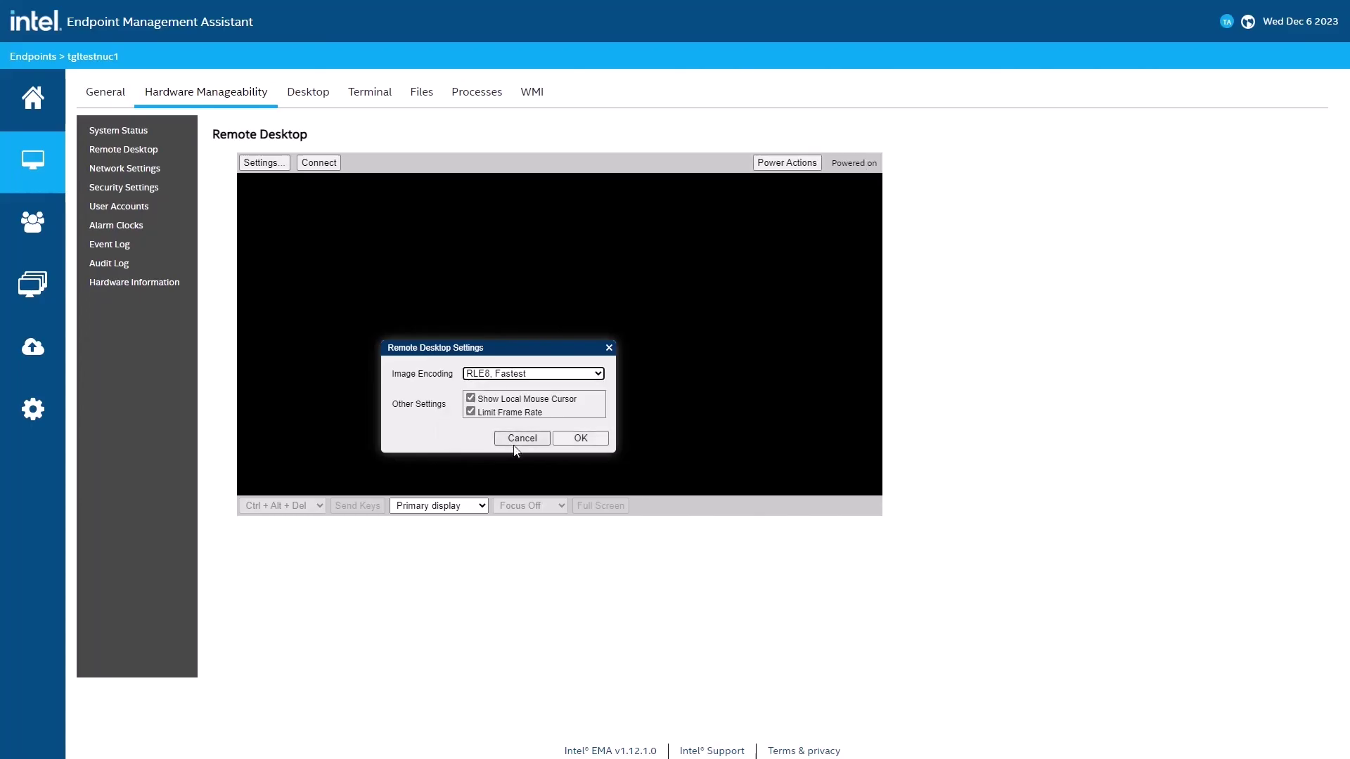
{"action": "left_click", "coordinate": [561, 436]}
{"action": "left_click", "coordinate": [314, 161]}
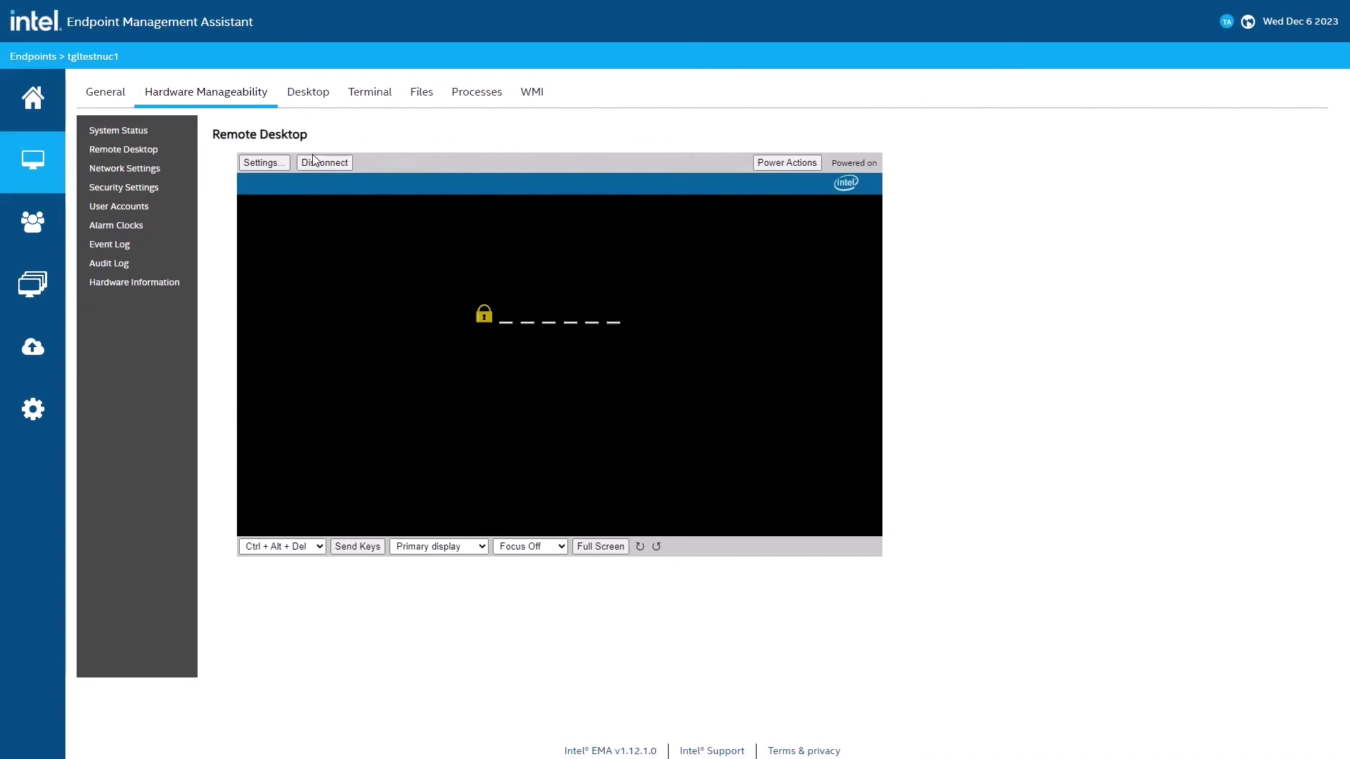
Step: Enter the user consent code displayed on the endpoint into the Remote Desktop prompt
{"action": "type", "text": "******"}
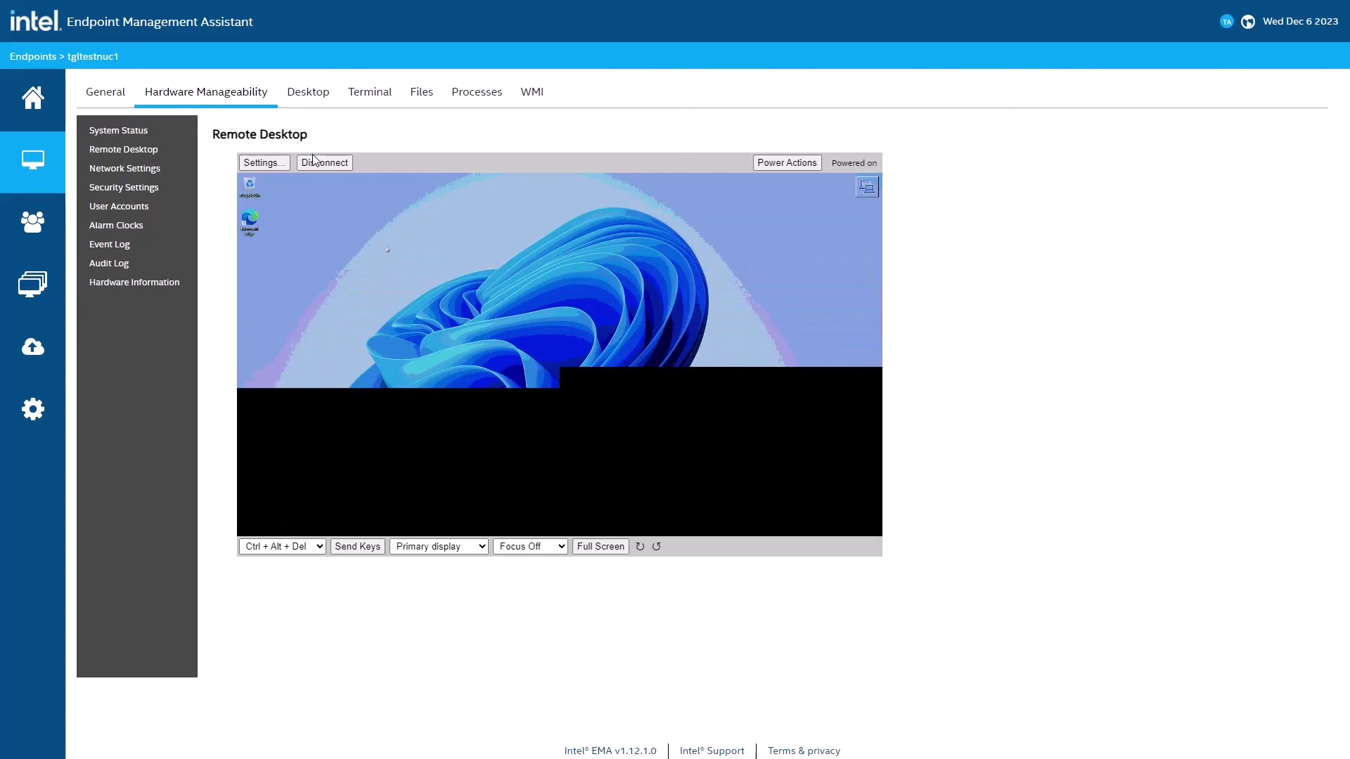